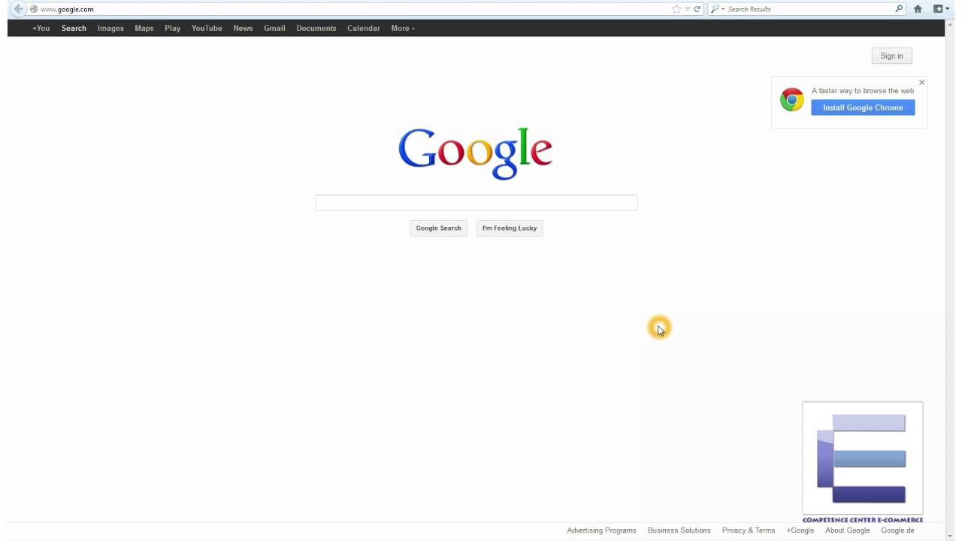
Step: Replace the Firefox address with sites.google.com
left_click(114, 9)
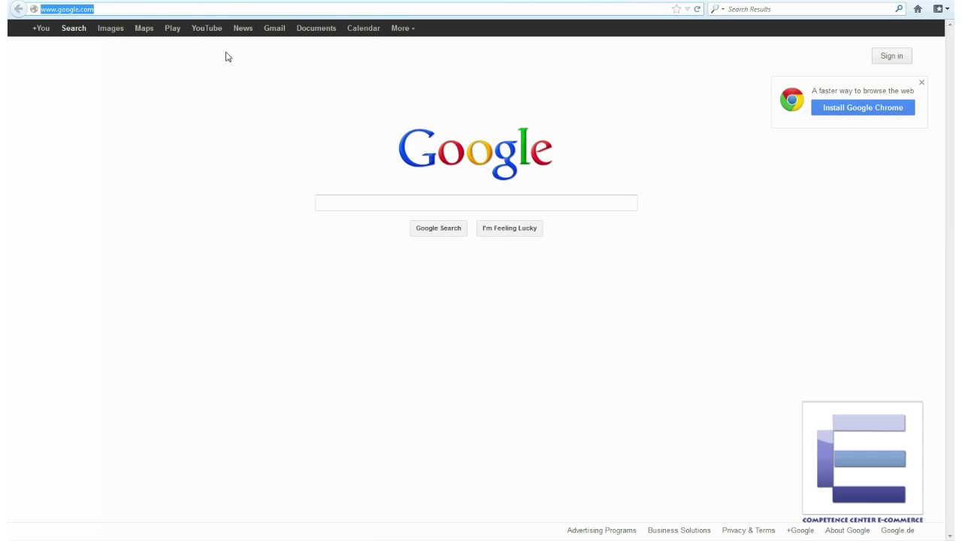
type("sites.g")
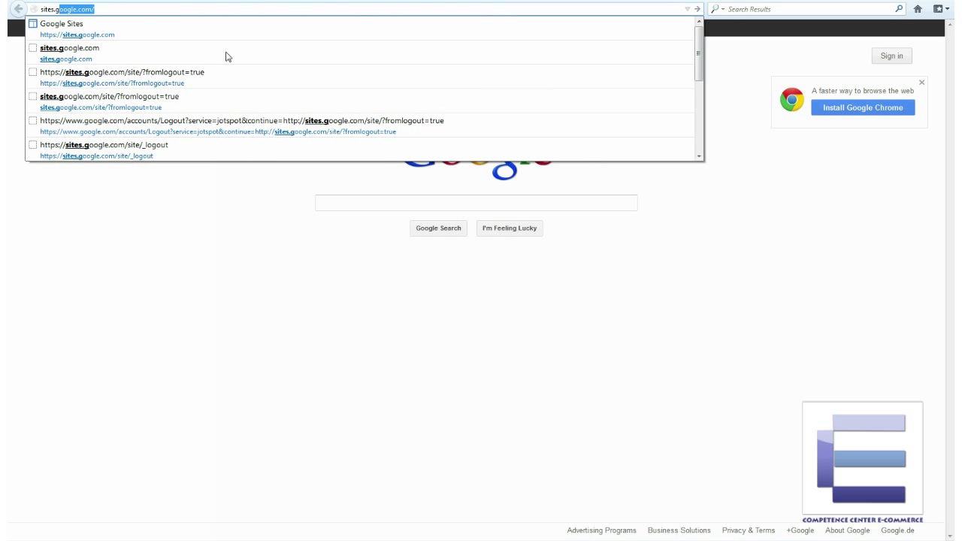
type("oogle.com")
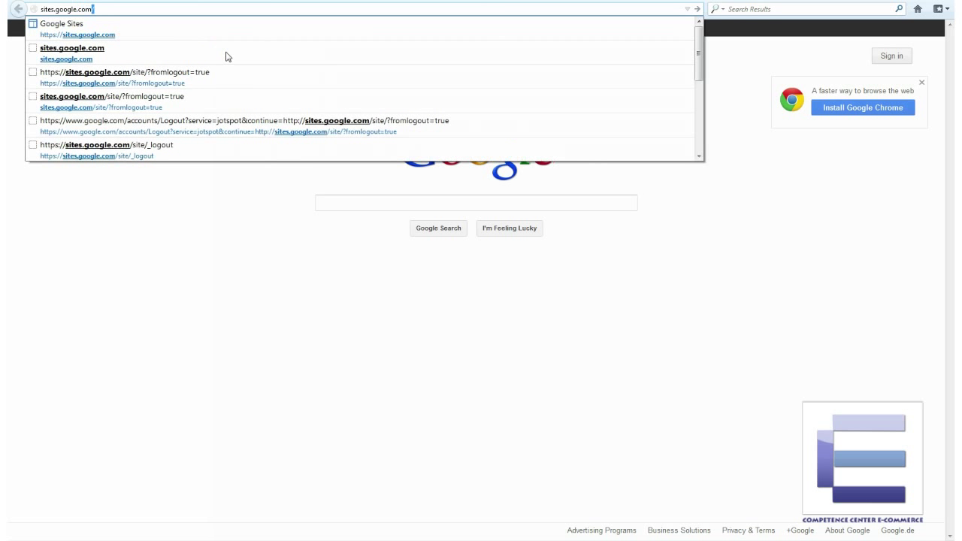
Step: Load Google Sites and sign in with the saved account
left_click(227, 56)
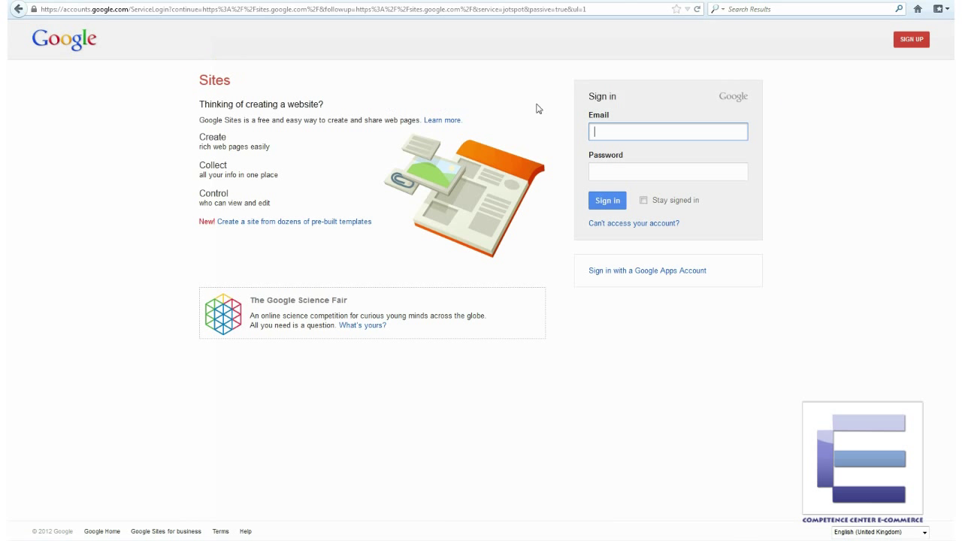
left_click(644, 130)
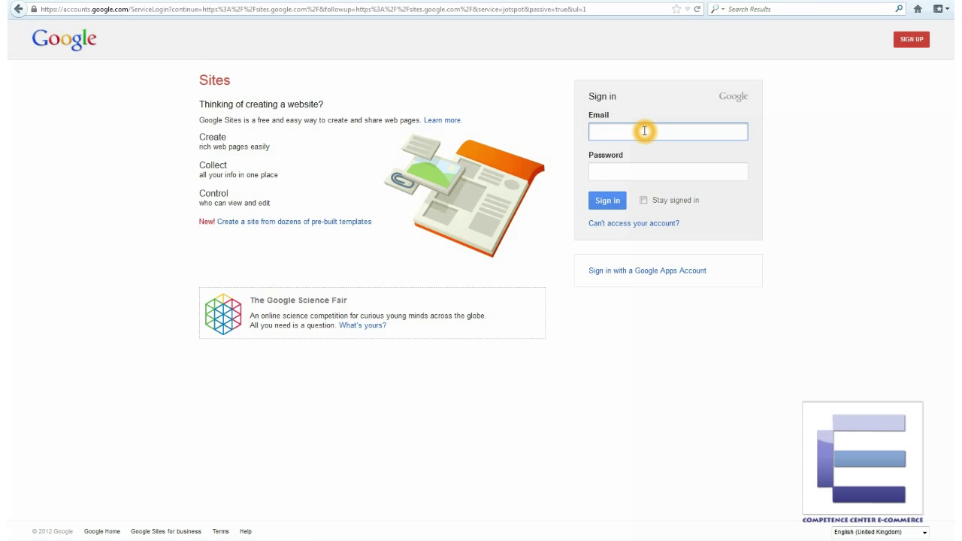
left_click(644, 130)
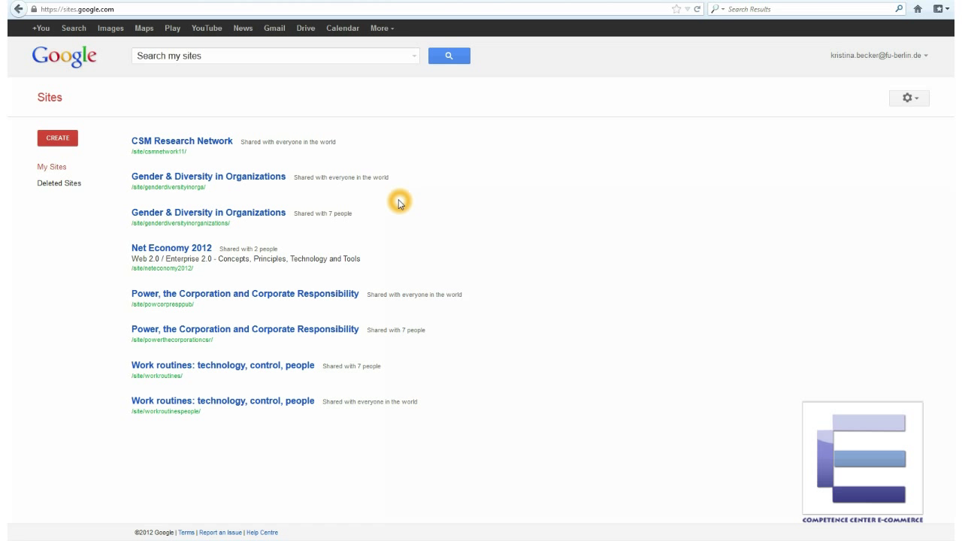
Step: Start a new site on the Blank template, glancing at the template gallery
left_click(60, 139)
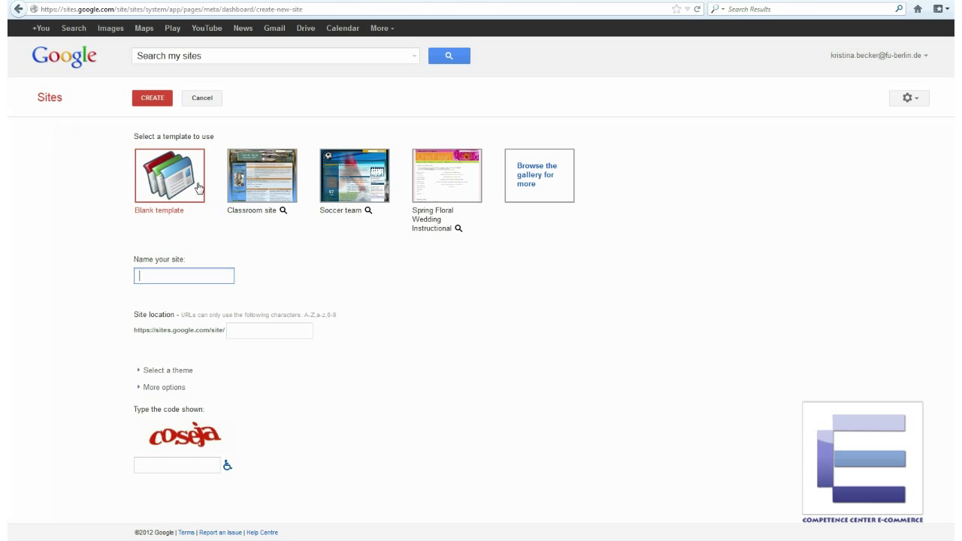
left_click(328, 275)
left_click(553, 179)
left_click(538, 177)
Step: Name the site 'Tutorial on Google Sites', fixing the capital G
left_click(237, 277)
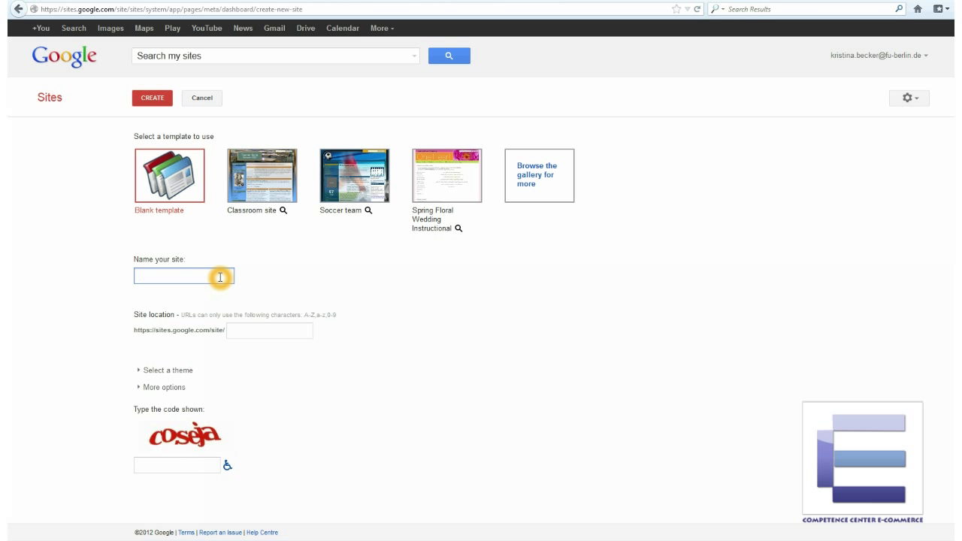
type("Tutorial ")
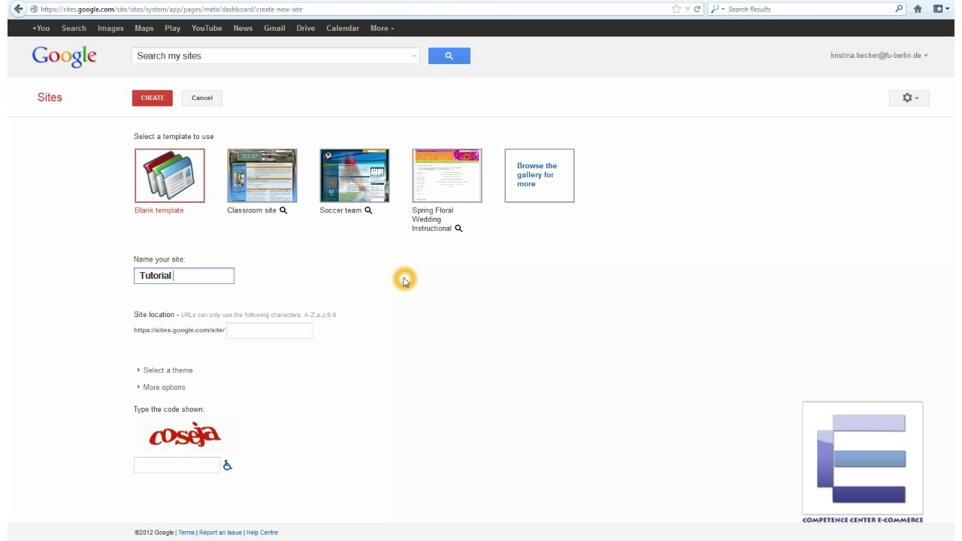
type("on google Sites")
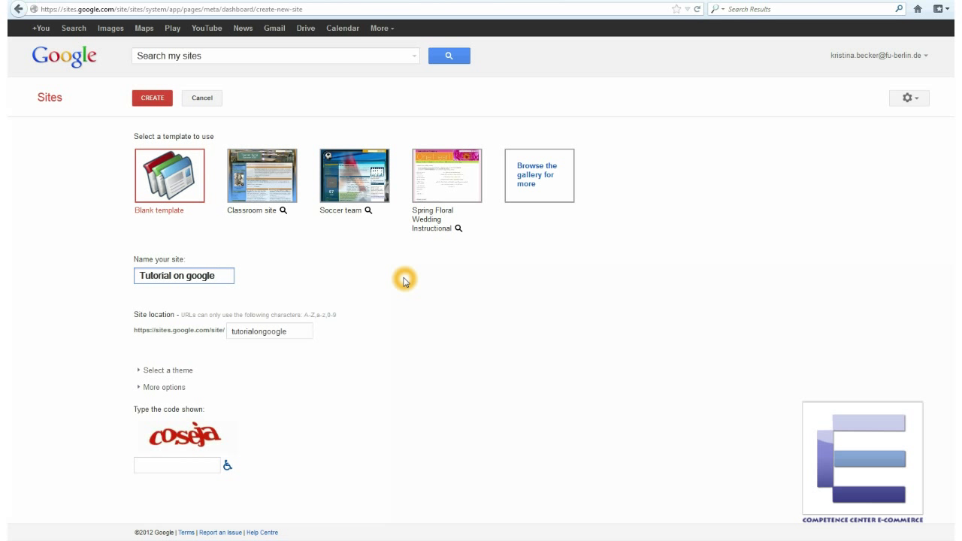
key("ctrl+Left")
key("ctrl+Left")
key("Delete")
type("G")
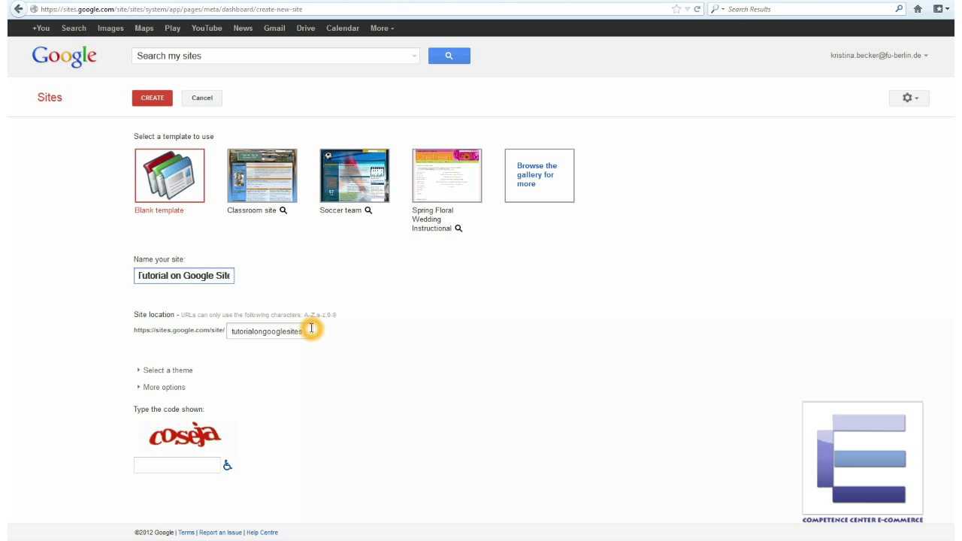
Step: Change the site location to tutorialsites3
left_click(311, 329)
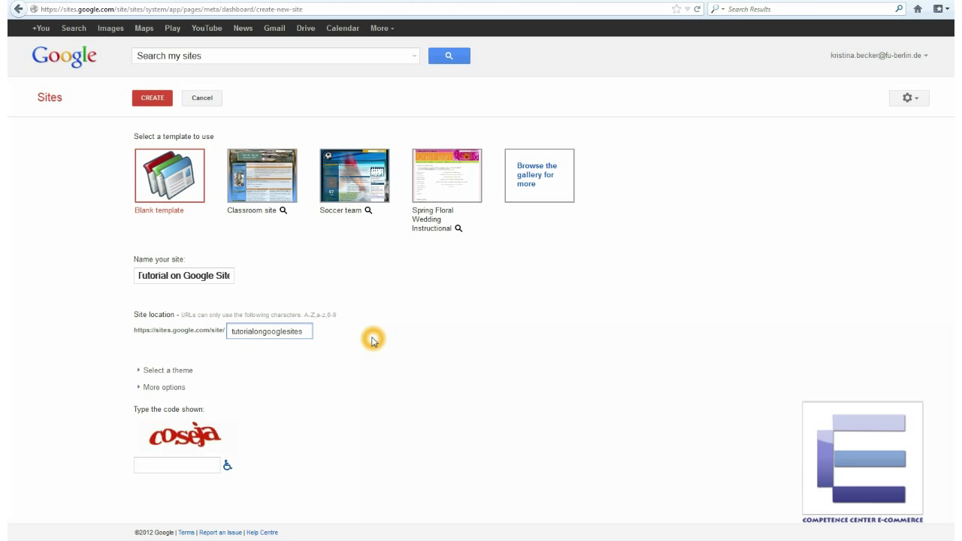
key("BackSpace")
key("BackSpace")
key("BackSpace")
key("BackSpace")
key("BackSpace")
key("BackSpace")
key("BackSpace")
key("BackSpace")
key("BackSpace")
key("BackSpace")
key("BackSpace")
key("BackSpace")
key("BackSpace")
type("sites3")
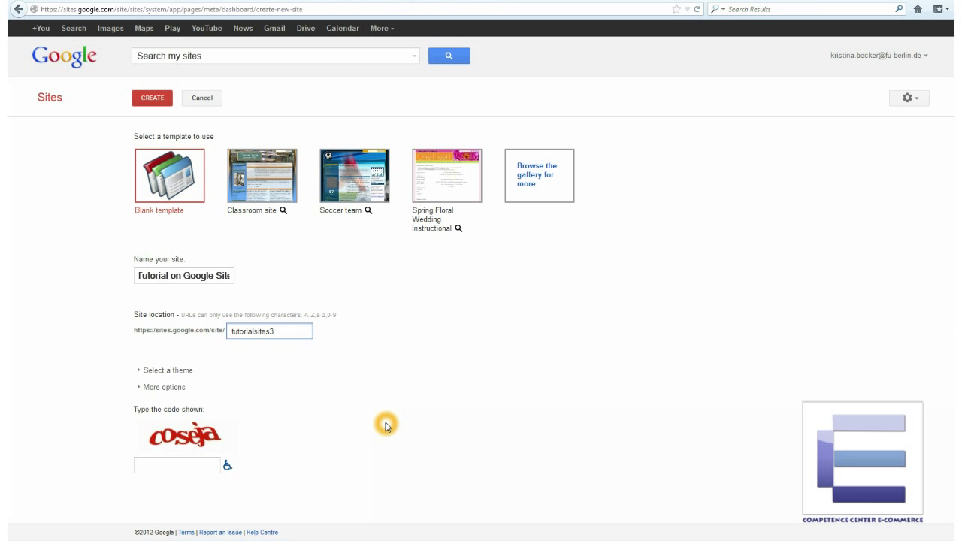
left_click(178, 372)
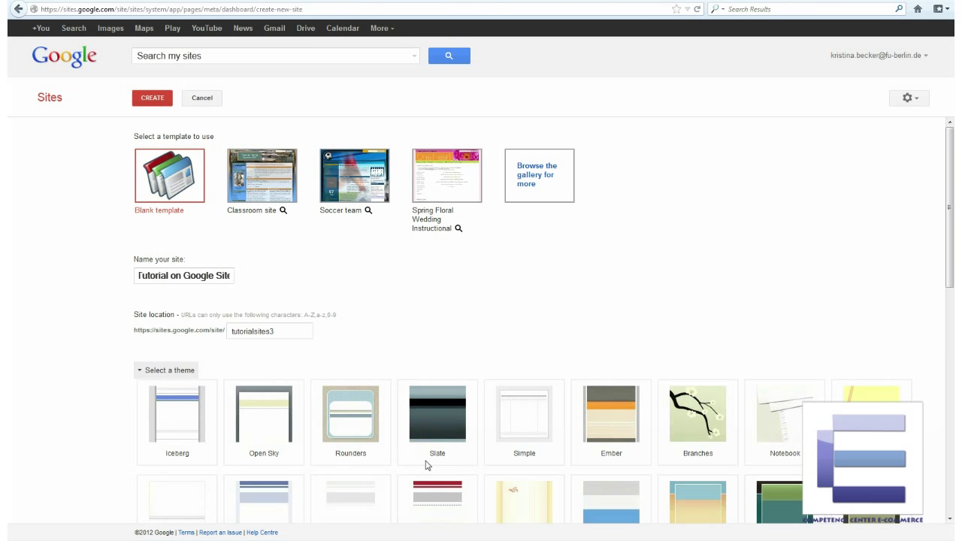
Step: Choose the Micro Blueprint theme for the site
scroll(473, 451, "down", 2)
left_click(252, 454)
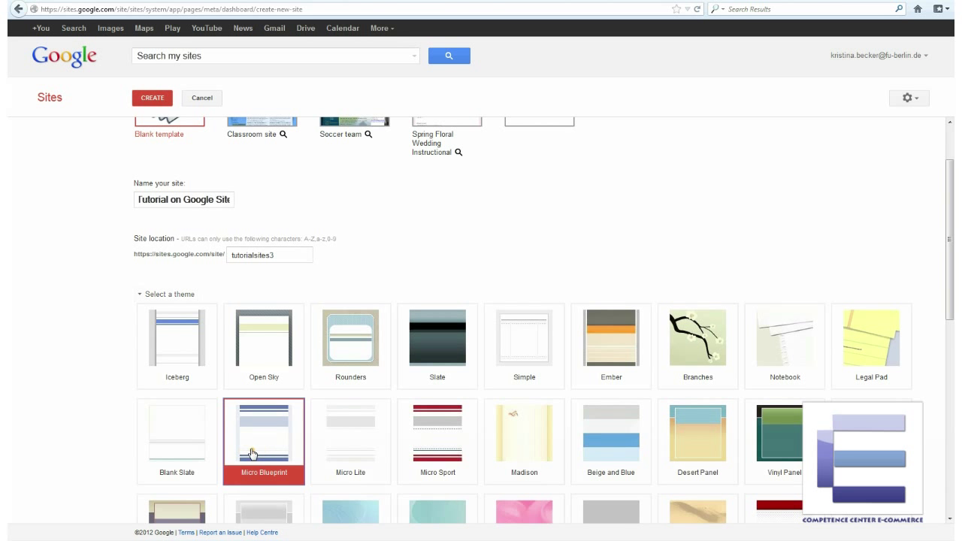
left_click_drag(950, 257, 951, 481)
Step: Enter the verification code, create the site and start editing its Home page
left_click(166, 507)
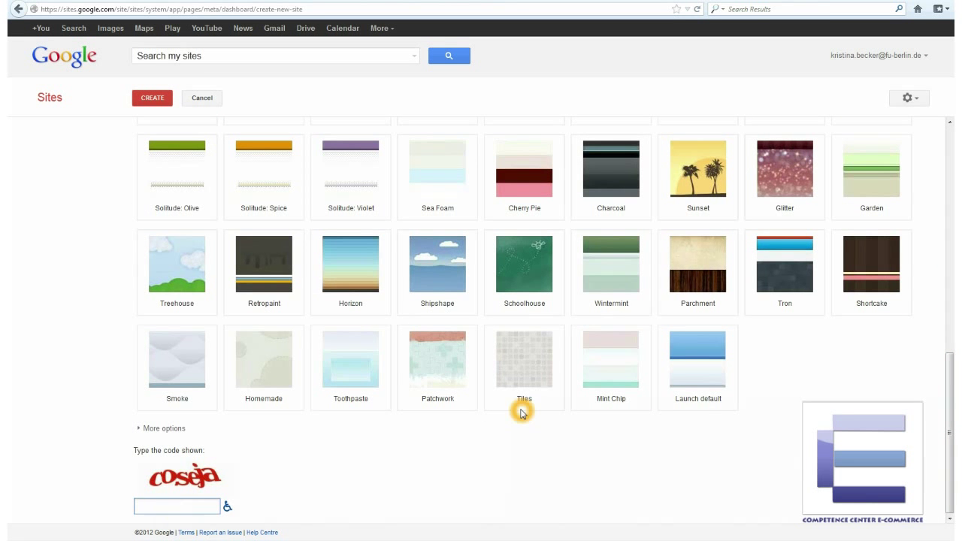
type("coseja")
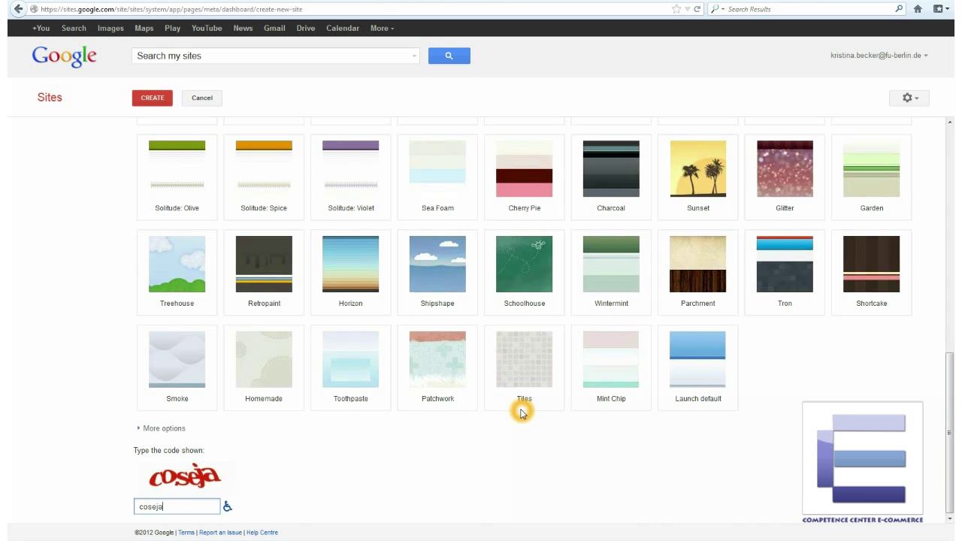
left_click(151, 102)
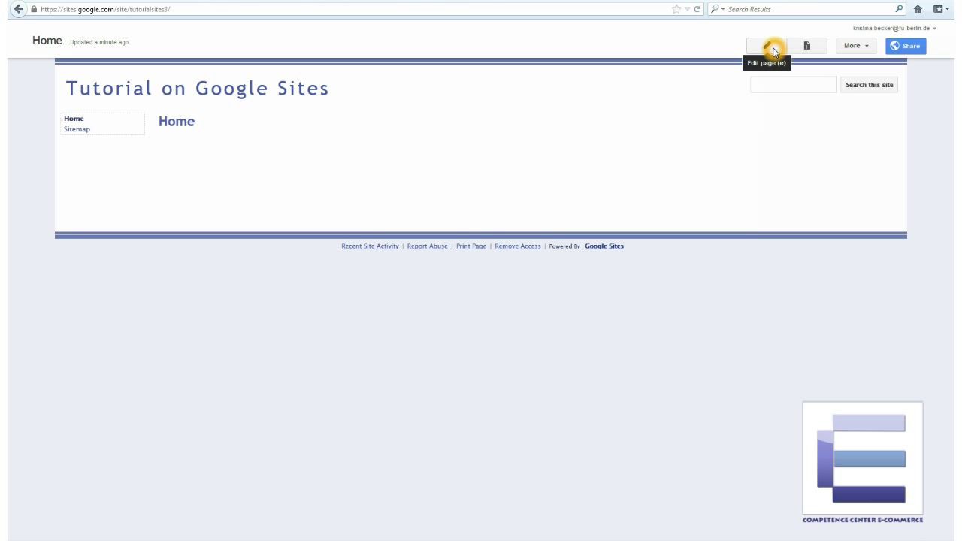
left_click(773, 48)
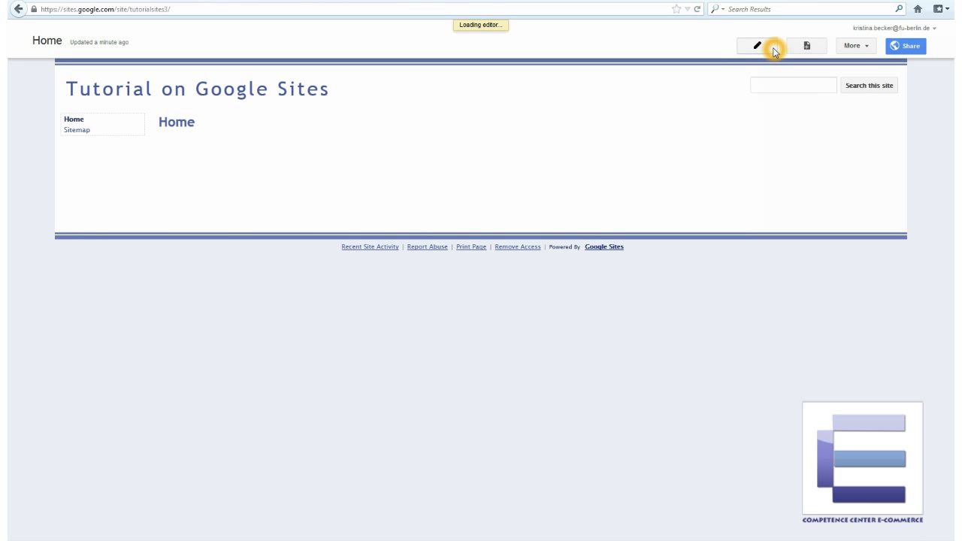
Step: Retitle the Home page 'Welcome!'
left_click(296, 216)
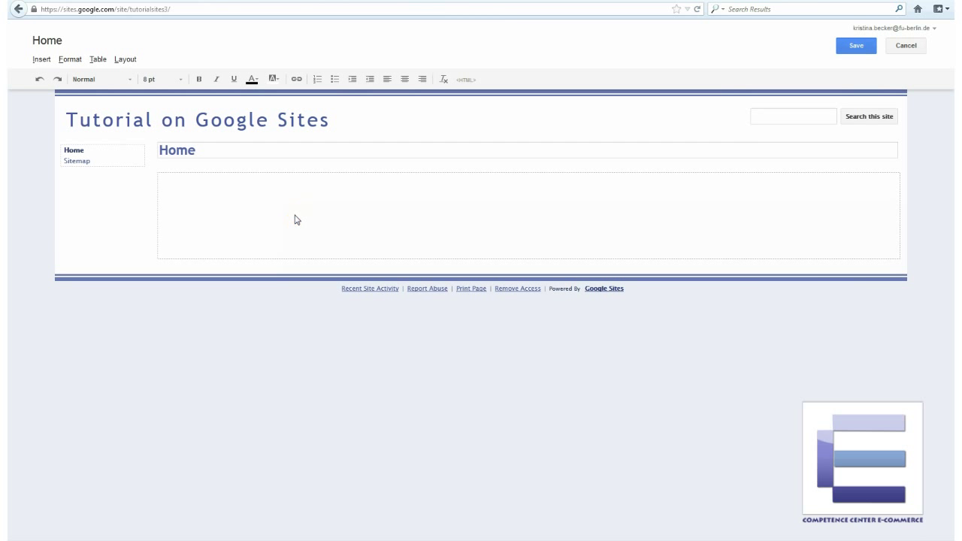
left_click(297, 216)
left_click_drag(178, 151, 148, 151)
type("Welcome!")
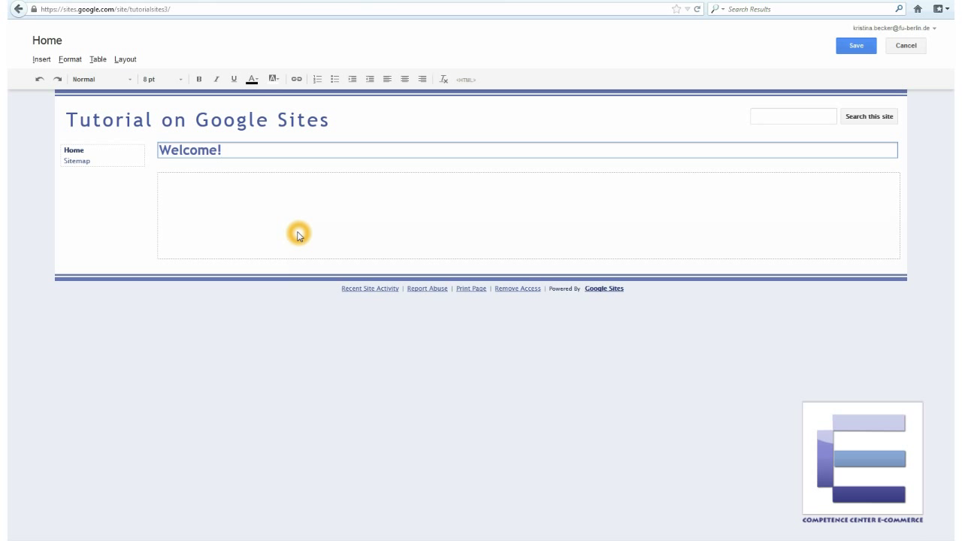
Step: Paste 'This is a tutorial on the use of Google Sites.' into the page body
left_click(275, 195)
left_click(276, 197)
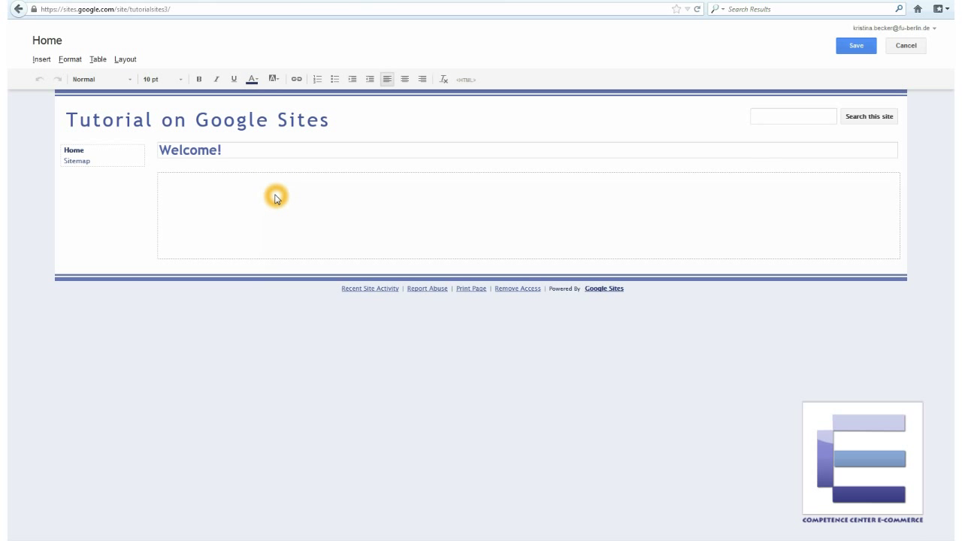
type("This is a tutorial on the use of Google Sites.")
Step: Format the sentence as 16 pt dark red text, left-aligned
left_click_drag(348, 180, 154, 186)
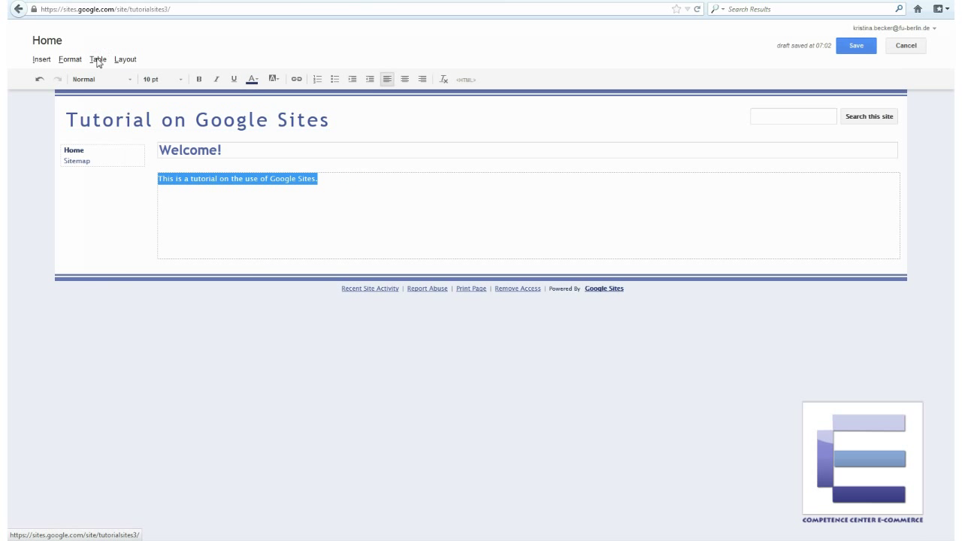
left_click(130, 81)
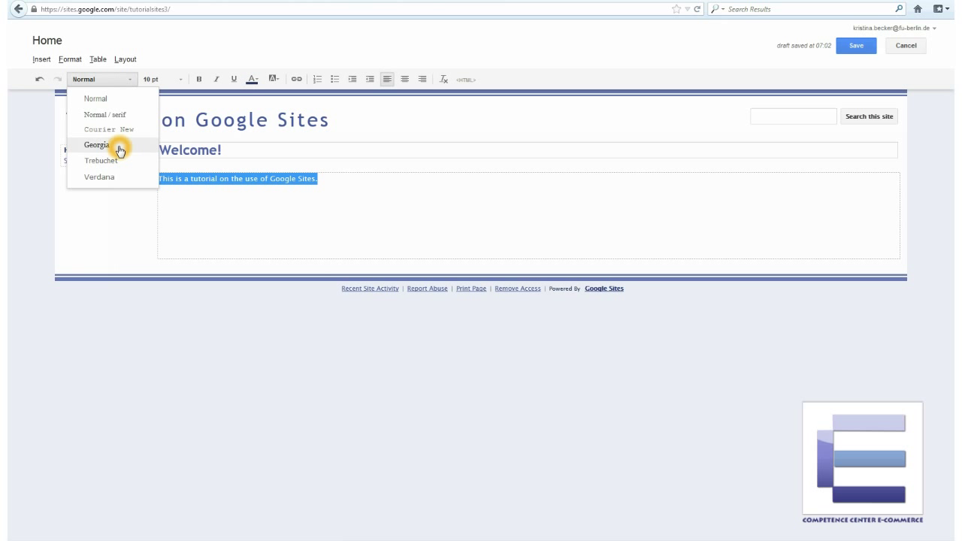
left_click(182, 79)
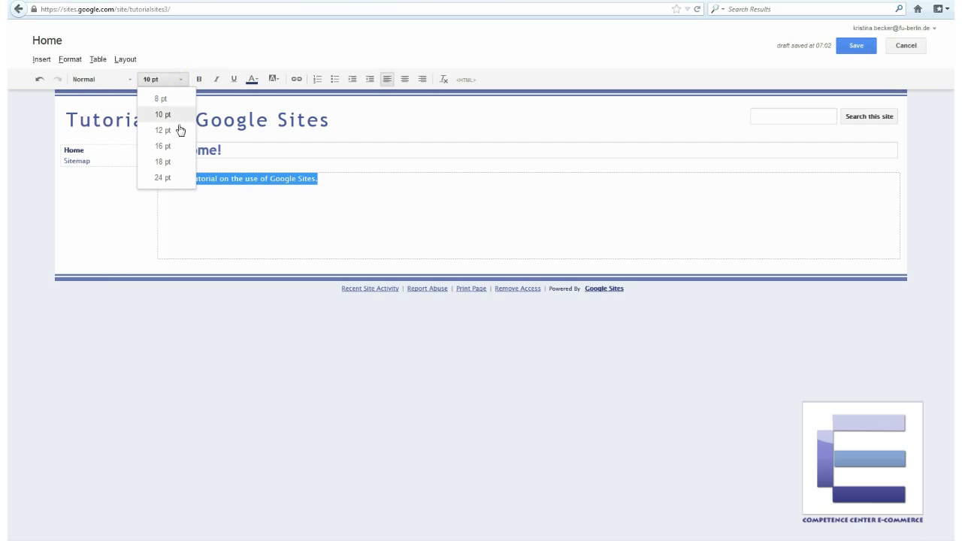
left_click(165, 146)
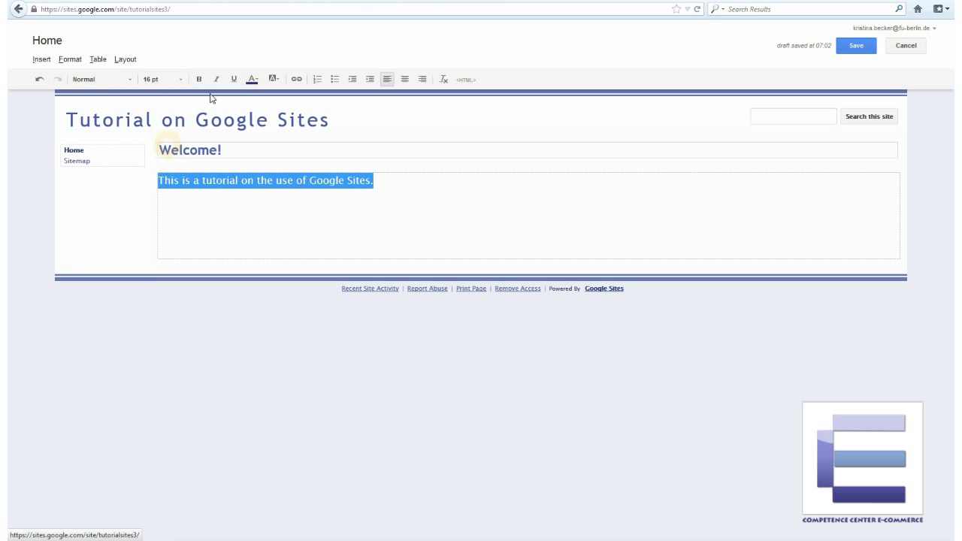
left_click(252, 79)
left_click(253, 166)
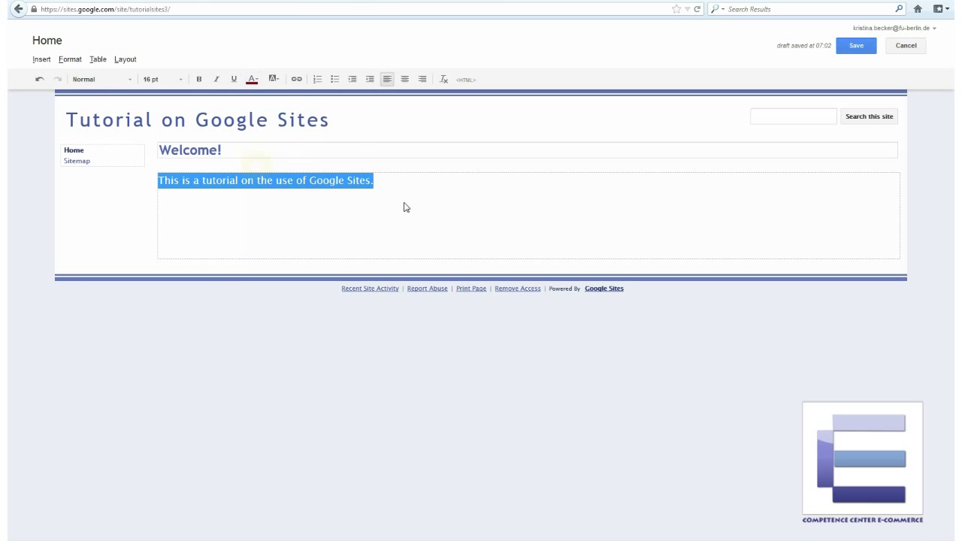
left_click(406, 188)
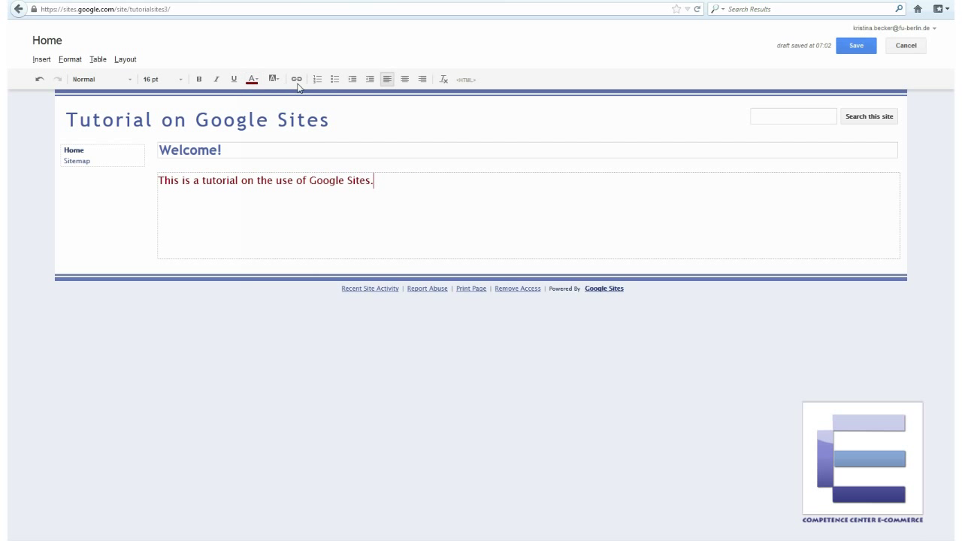
left_click(390, 87)
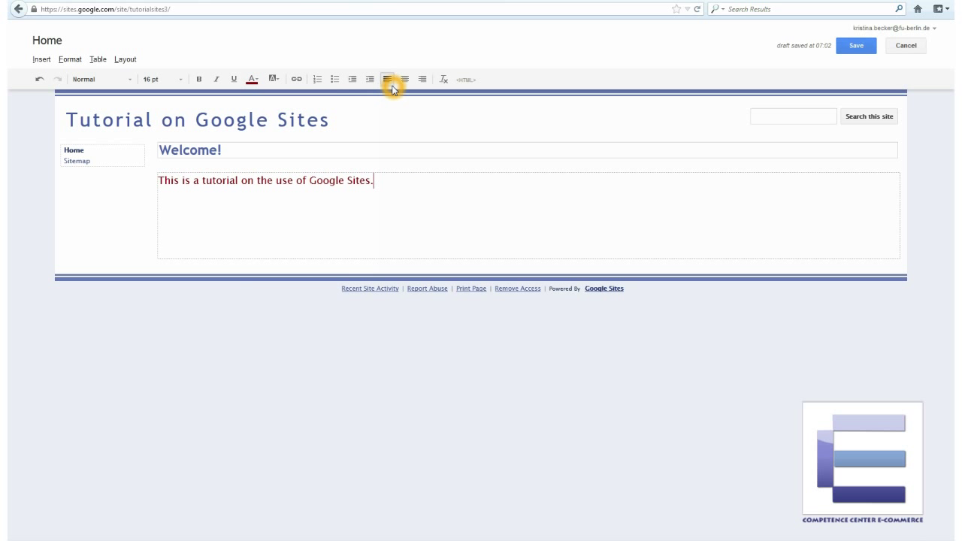
Step: Save the Welcome! page and leave edit mode
left_click(855, 48)
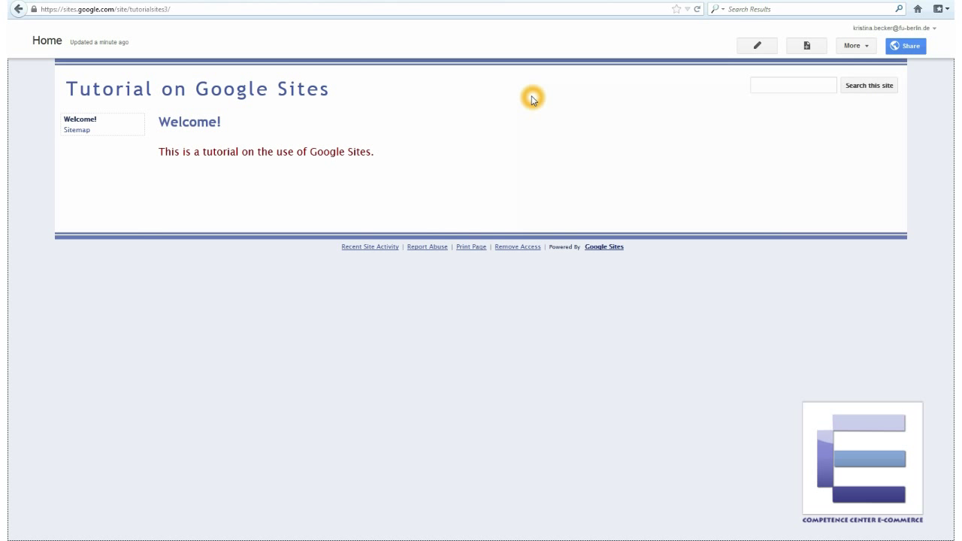
Step: Set up a new Web Page named 'Content options' at the site's top level
left_click(809, 48)
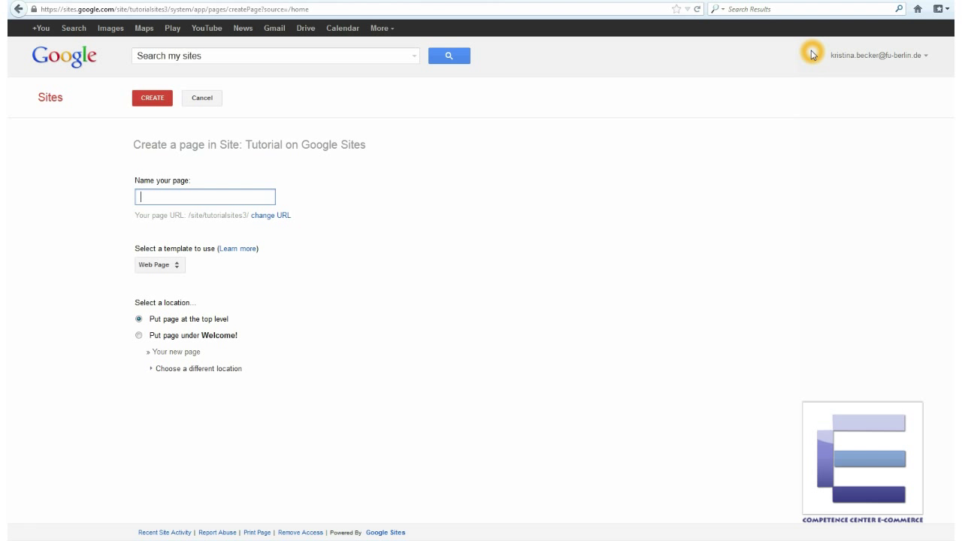
type("Con")
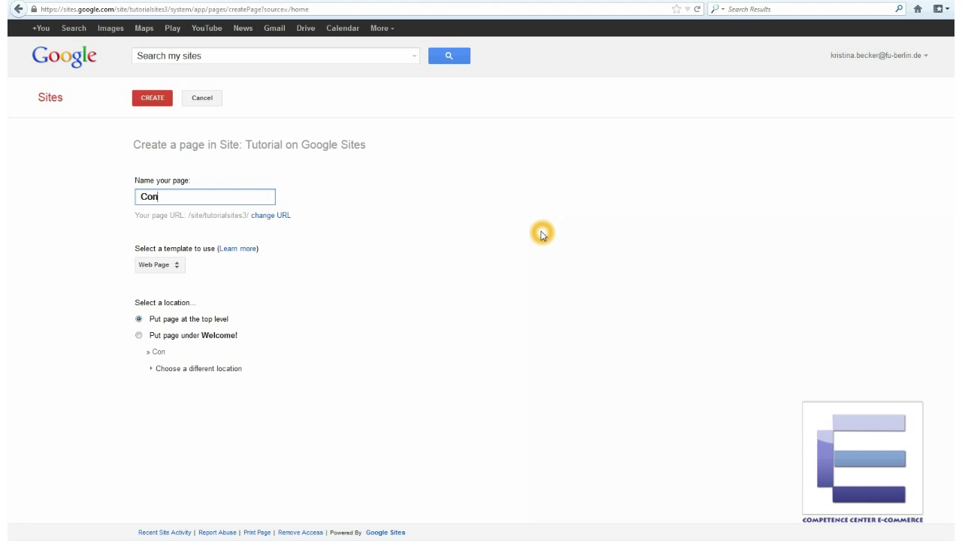
type("tent options")
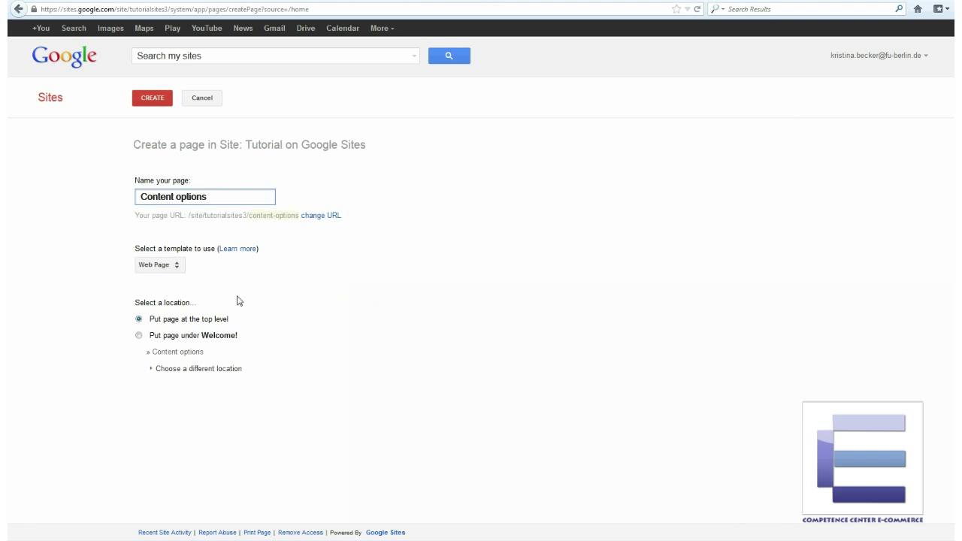
left_click(181, 273)
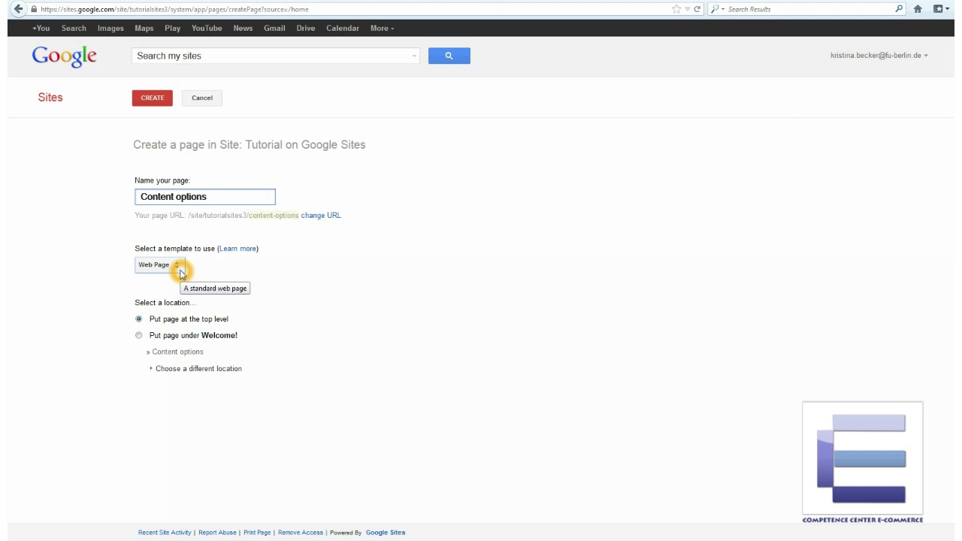
left_click(269, 353)
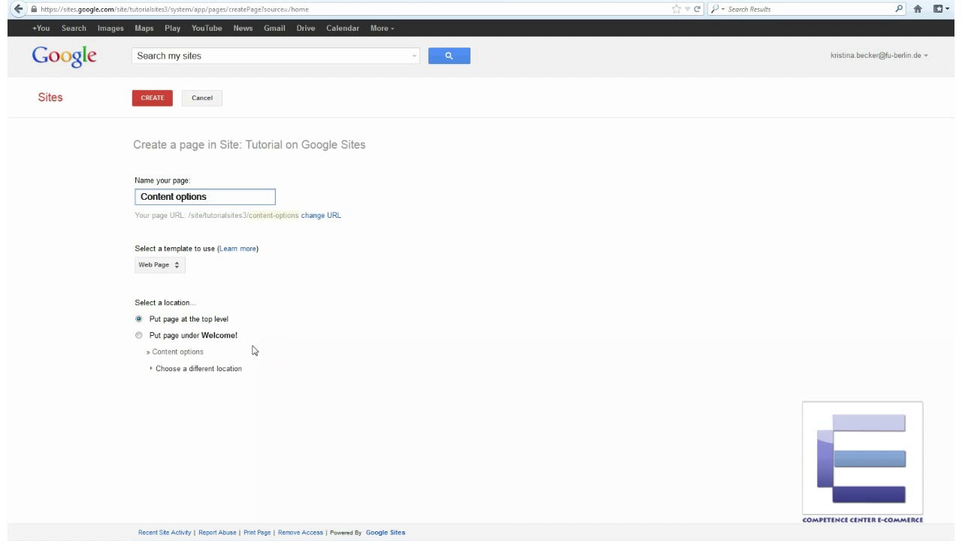
left_click(186, 337)
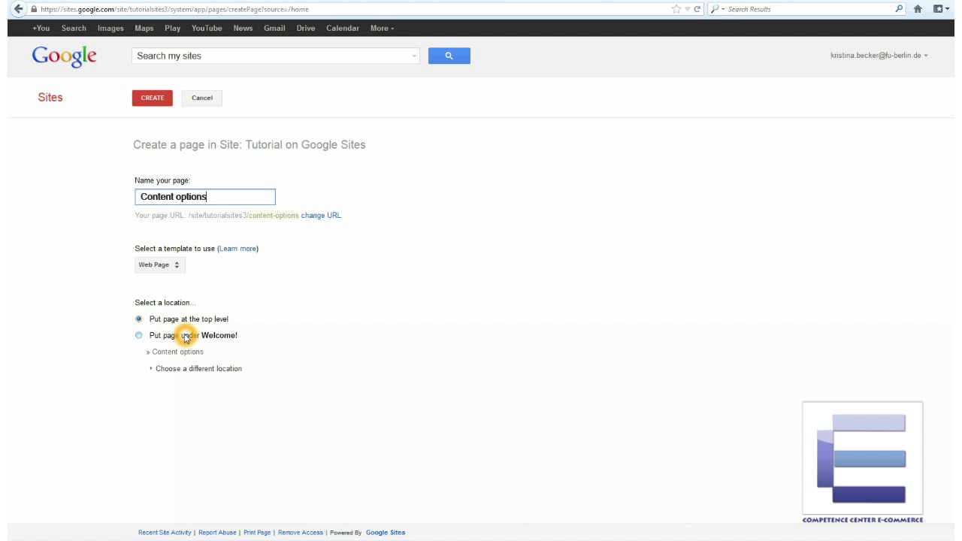
left_click(139, 336)
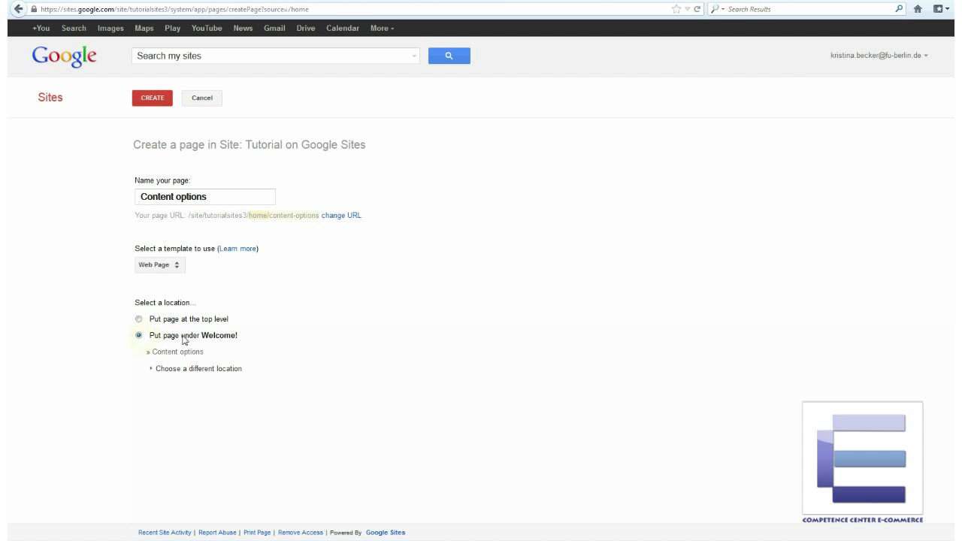
left_click(283, 339)
left_click(138, 338)
left_click(138, 319)
Step: Create the Content options page and begin inserting an image
left_click(151, 98)
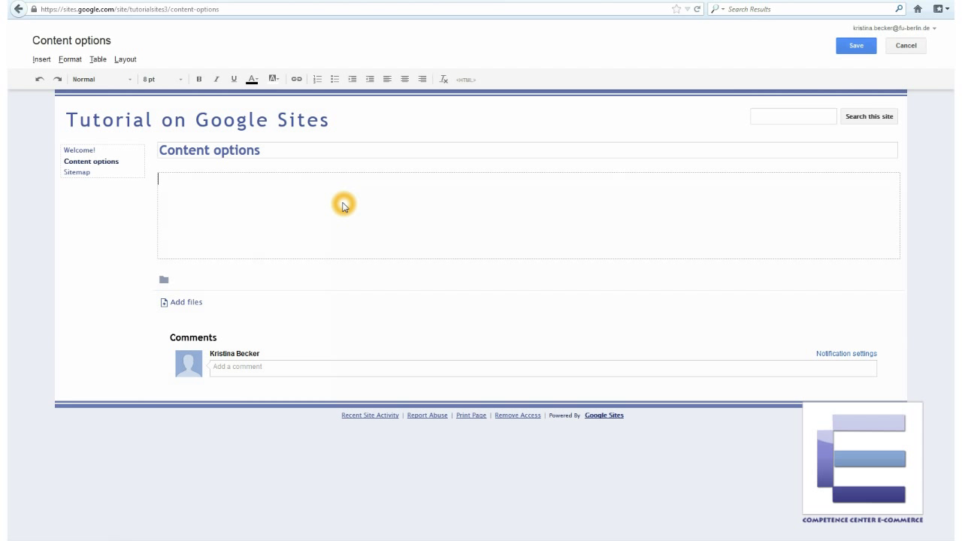
left_click(40, 62)
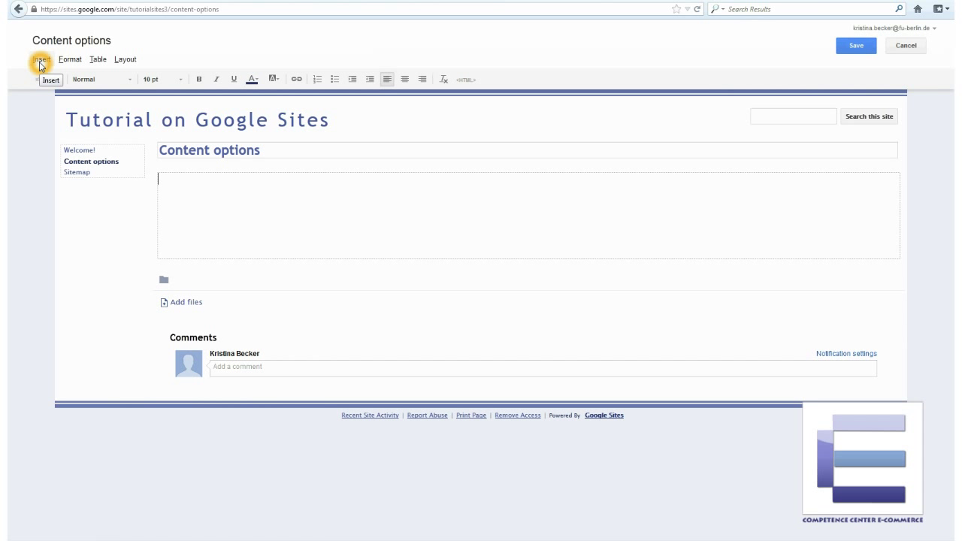
left_click(40, 62)
left_click(40, 61)
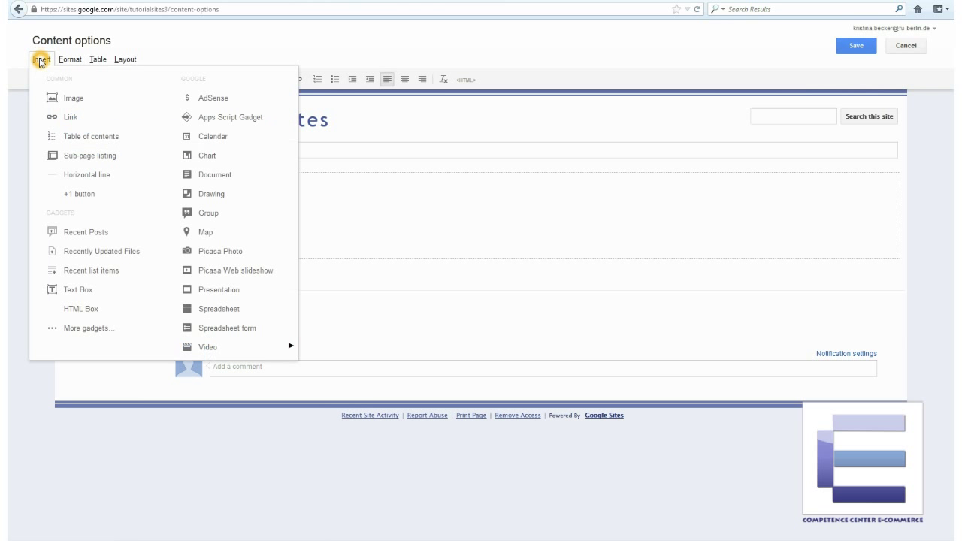
left_click(62, 108)
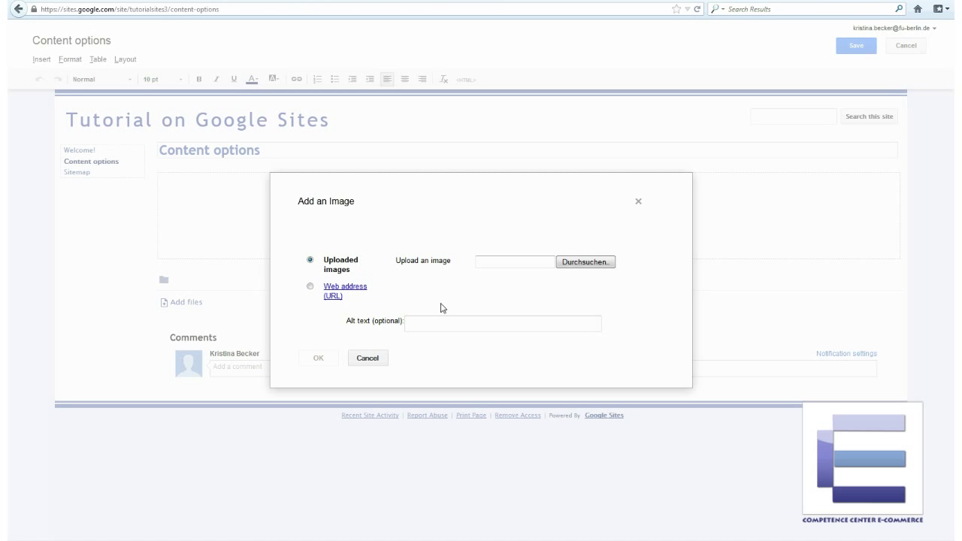
Step: Choose uploading an image from the computer and browse for the file
left_click(311, 290)
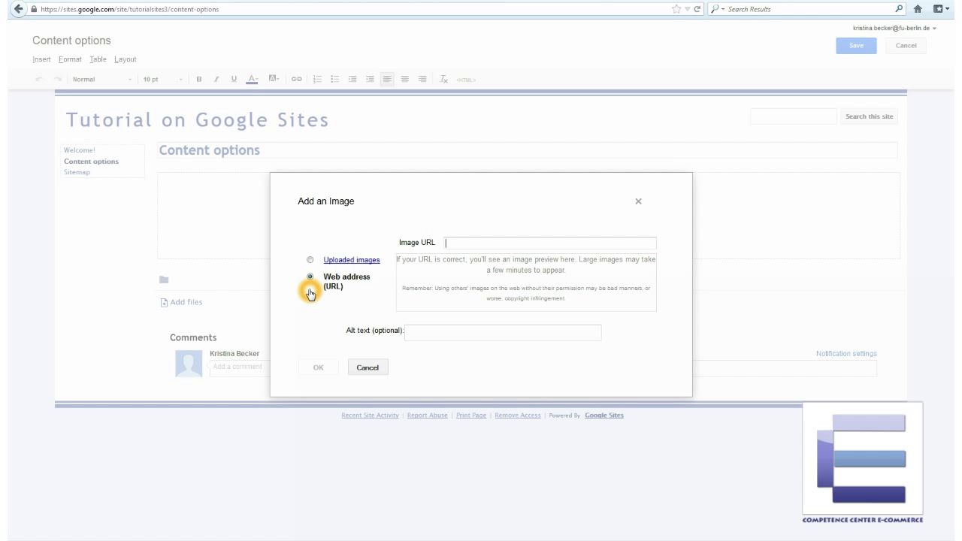
left_click(463, 248)
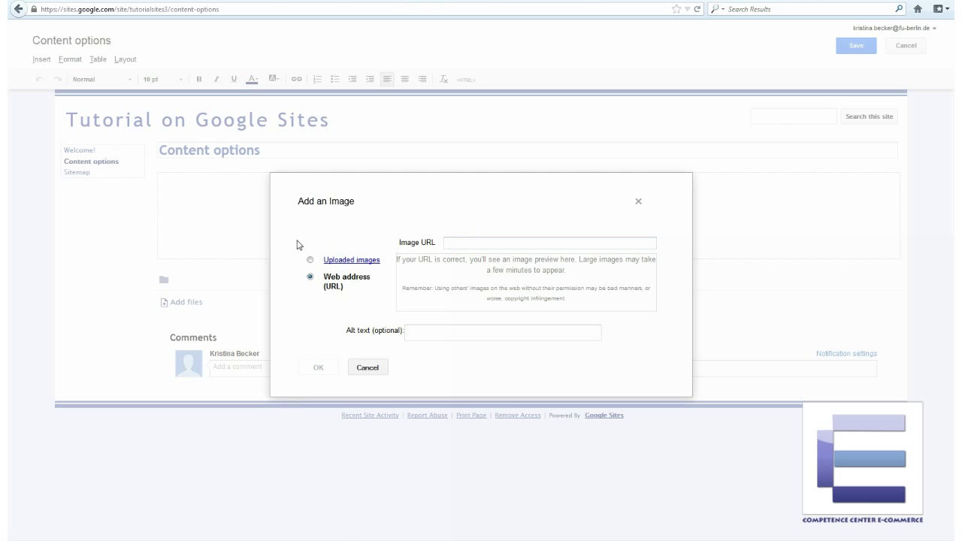
left_click(312, 260)
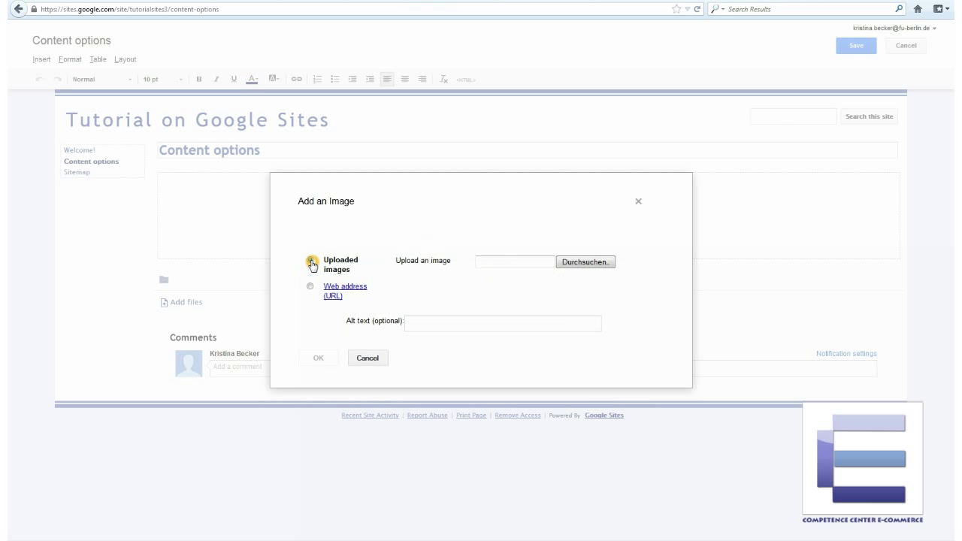
left_click(601, 263)
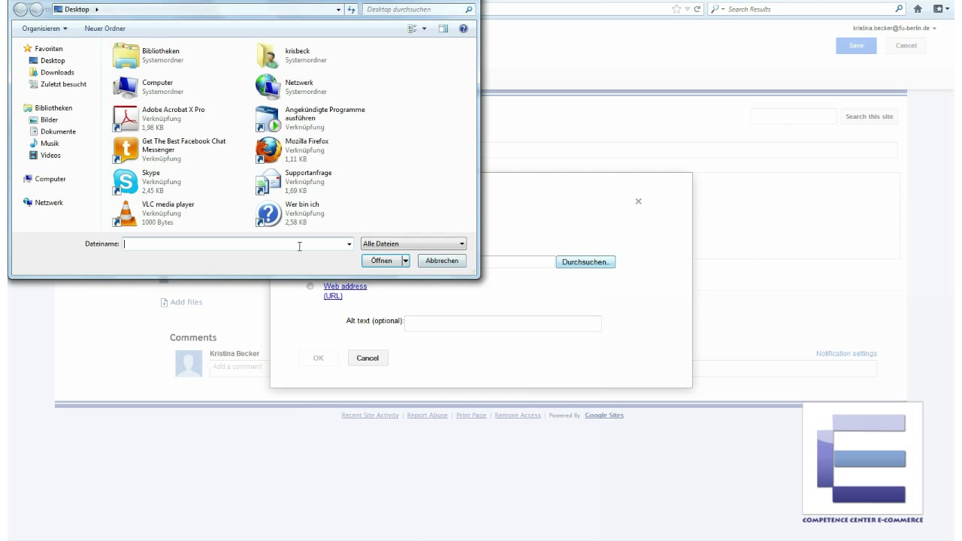
Step: Upload Chrysantheme from Bilder > Beispielbilder and insert it into the page
left_click(48, 122)
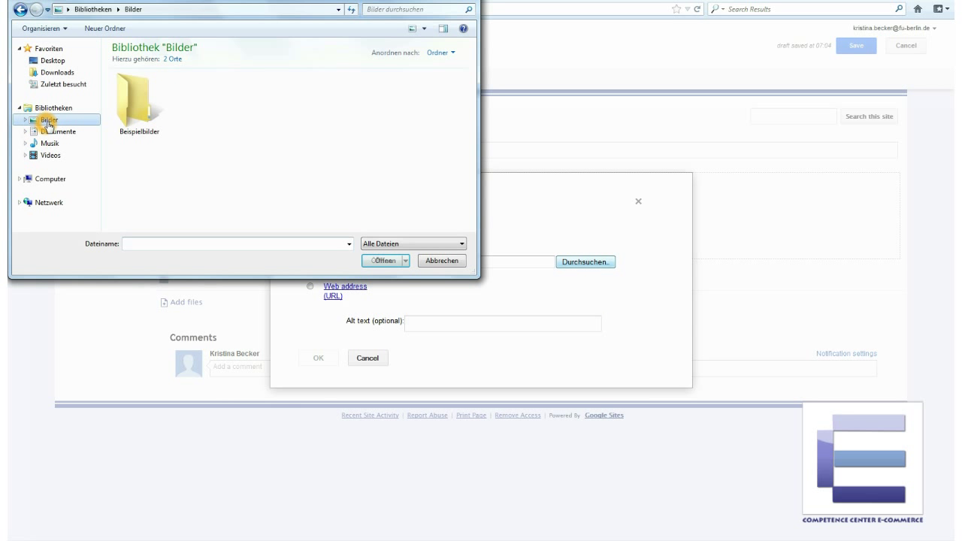
double_click(134, 105)
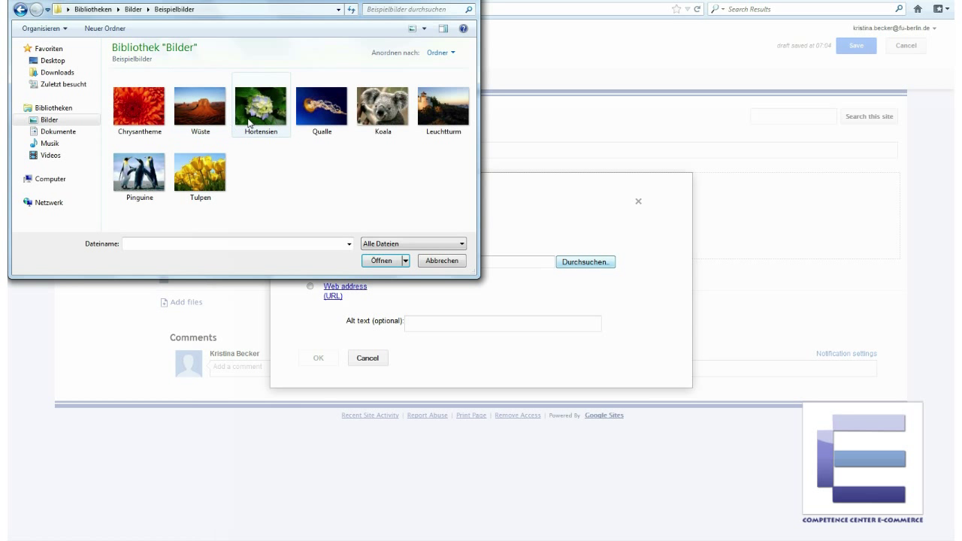
left_click(154, 115)
left_click(380, 261)
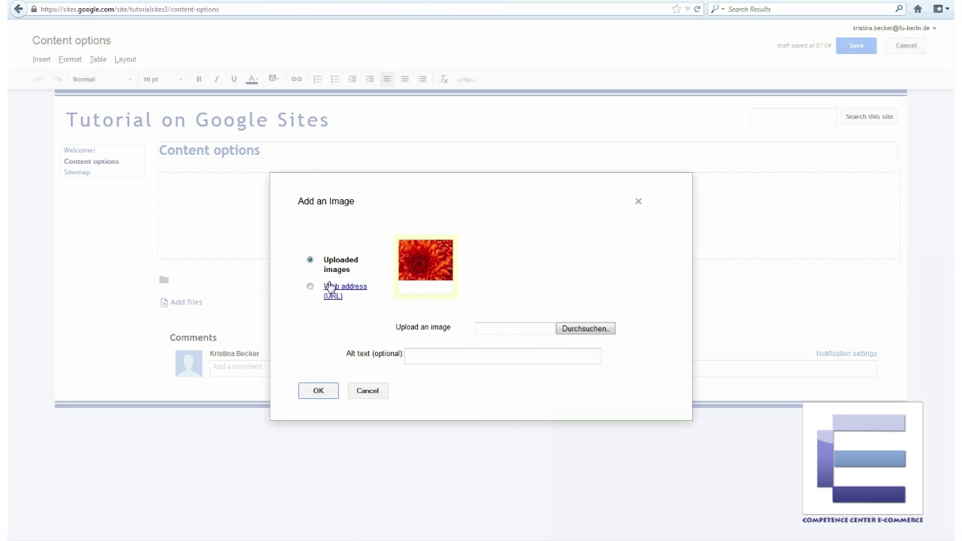
left_click(325, 391)
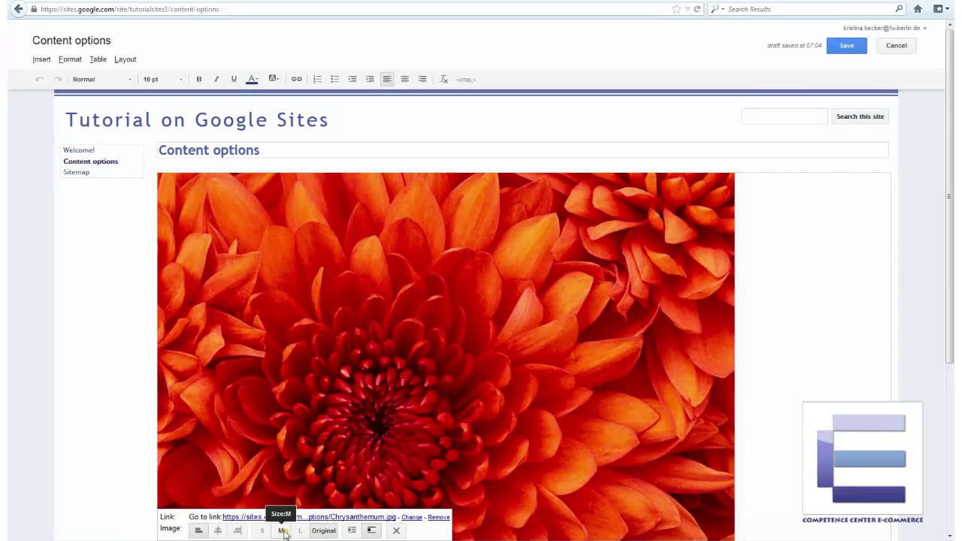
Step: Resize the image to medium and place the cursor below it
left_click(281, 531)
left_click(383, 294)
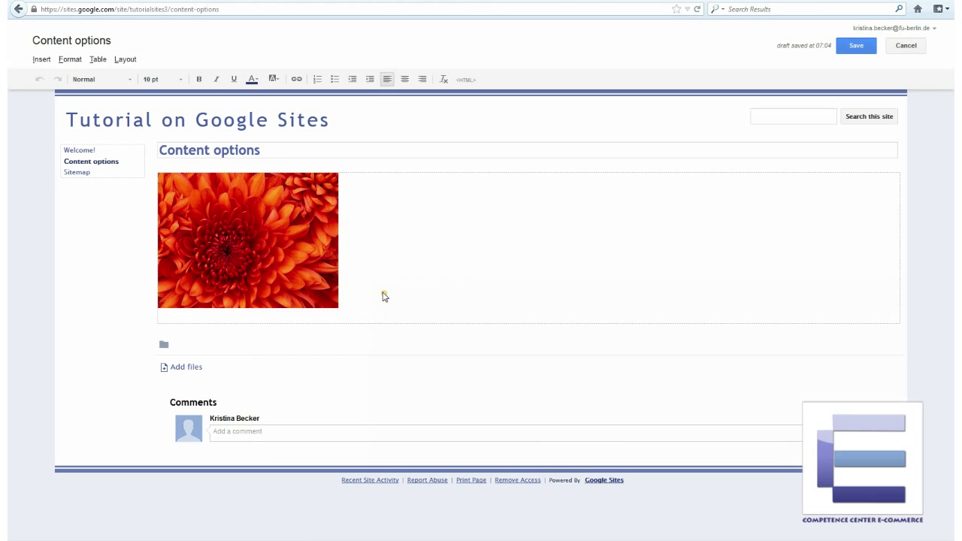
left_click(524, 321)
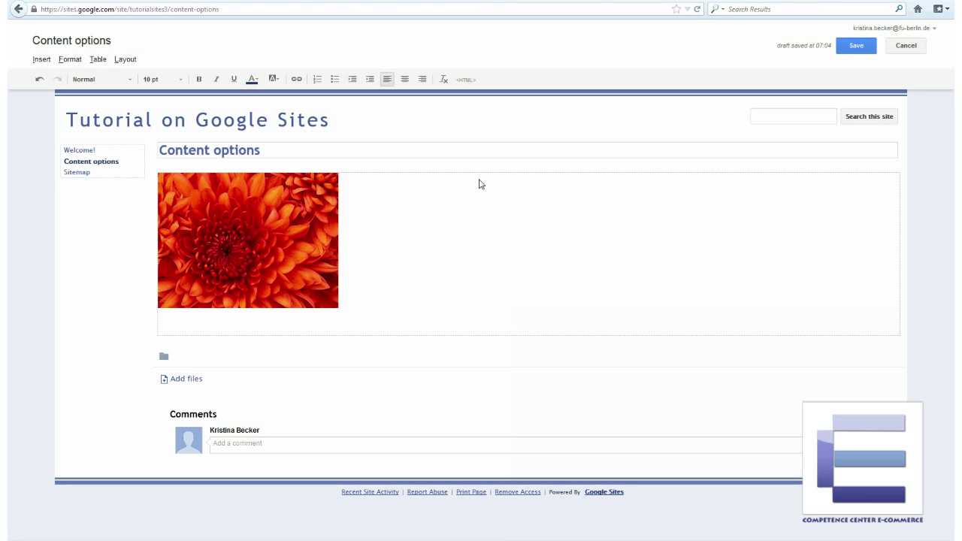
left_click(297, 81)
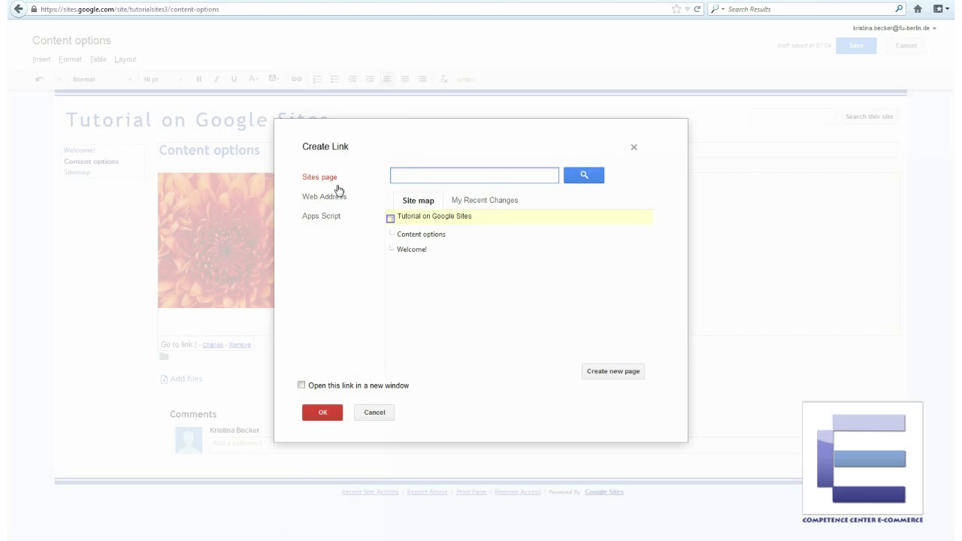
left_click(427, 180)
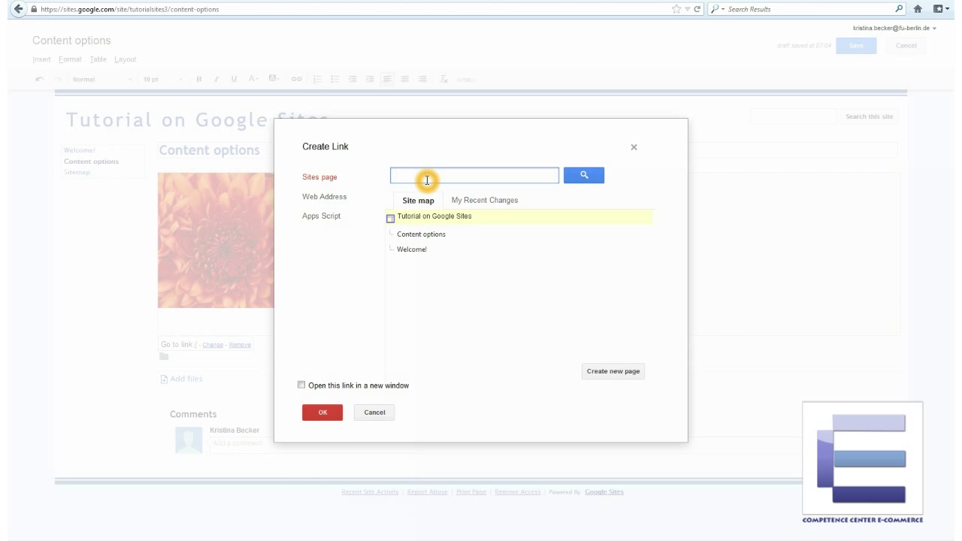
left_click(323, 197)
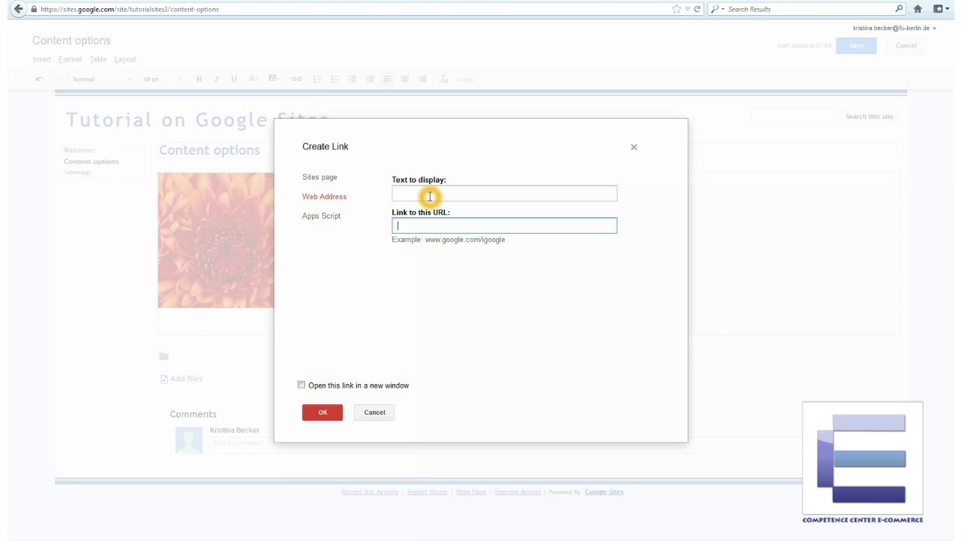
type("www")
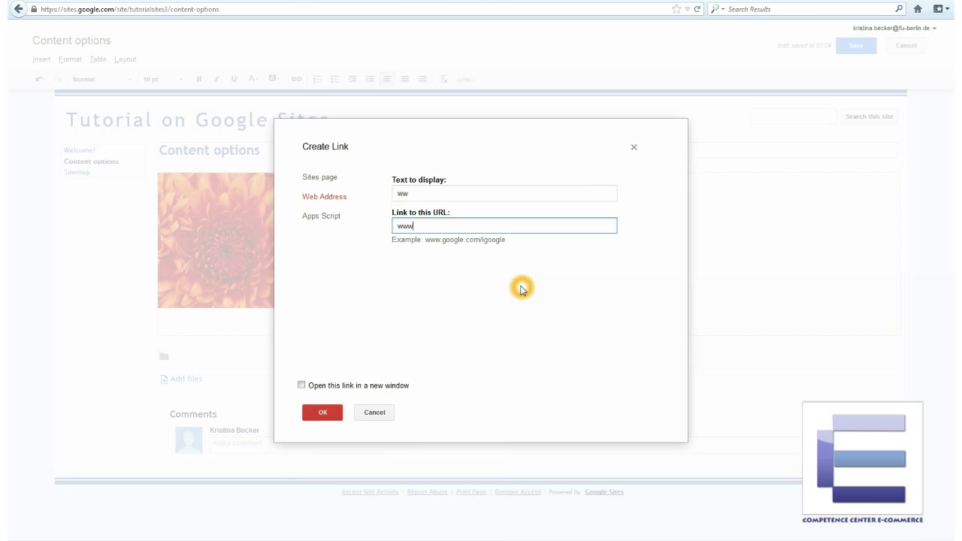
type(".fu-berlin.de")
left_click_drag(466, 193, 399, 194)
type("Freie Universität Berlin")
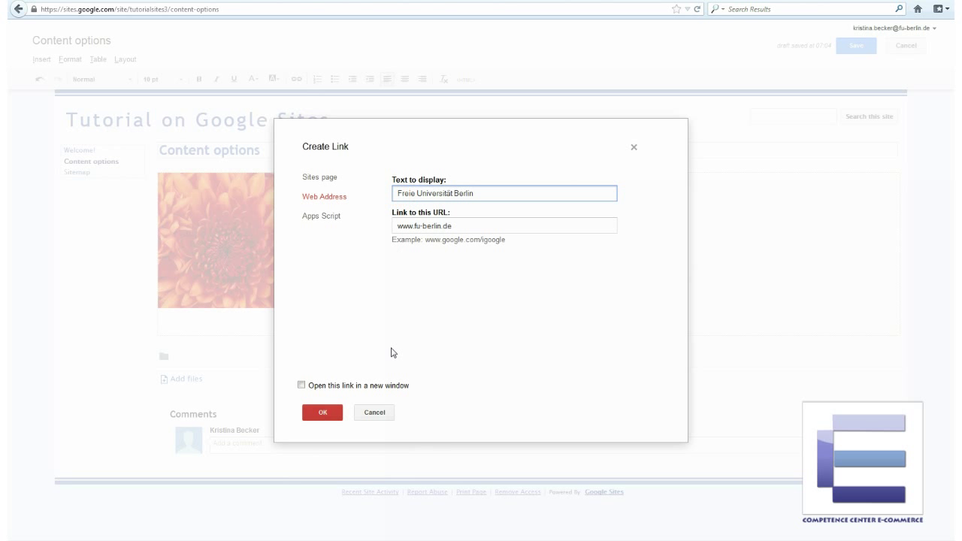
left_click(301, 385)
left_click(321, 413)
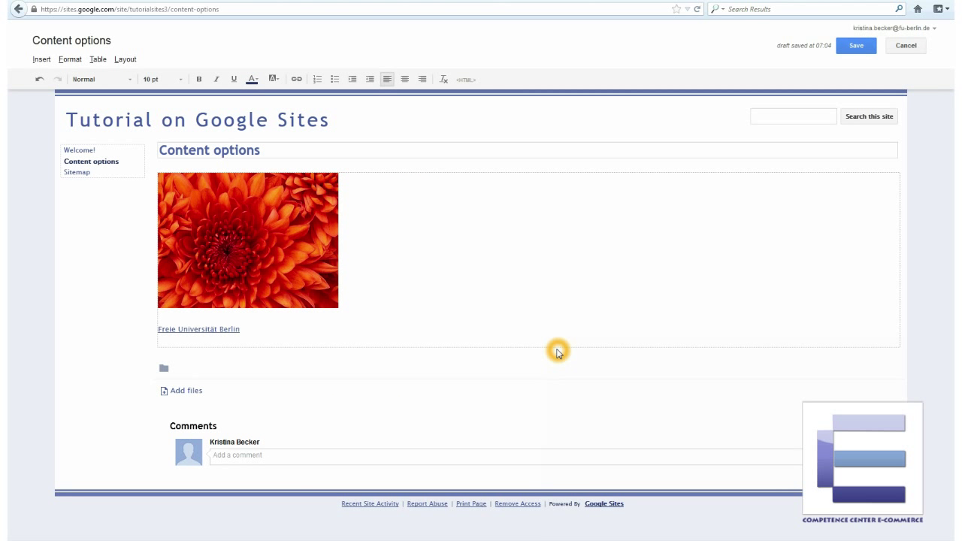
key("Return")
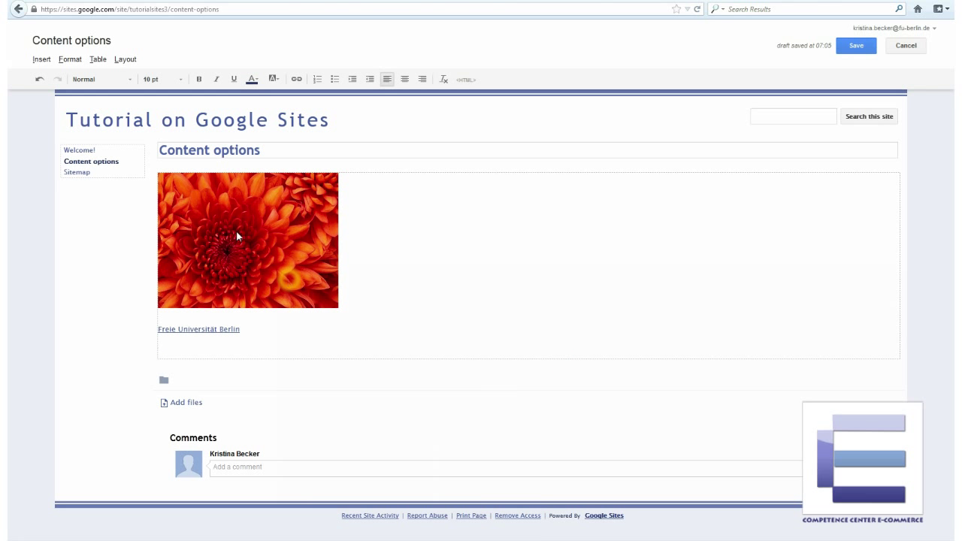
Step: Start inserting a YouTube video and select the 'Tutorial for Google Docs and Citavi' video's URL
left_click(49, 63)
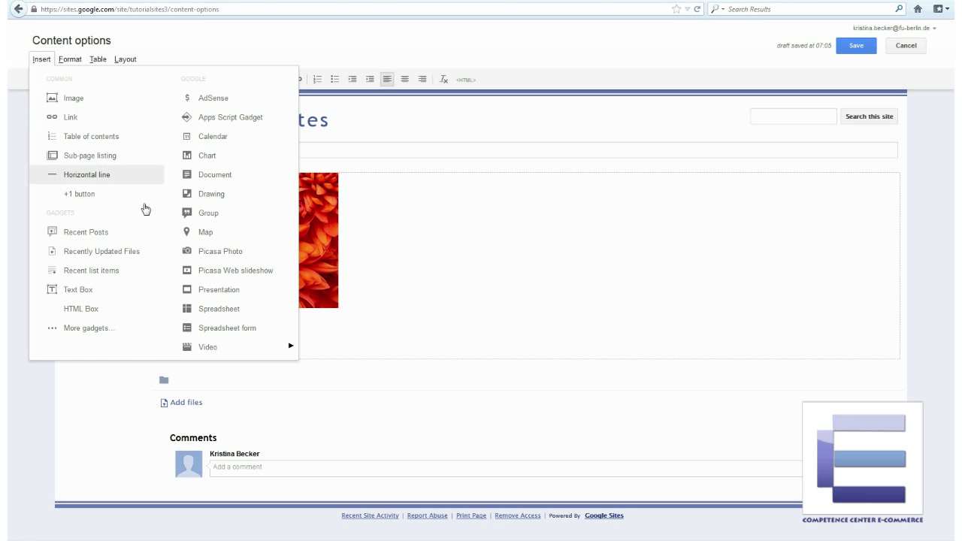
mouse_move(226, 354)
left_click(341, 366)
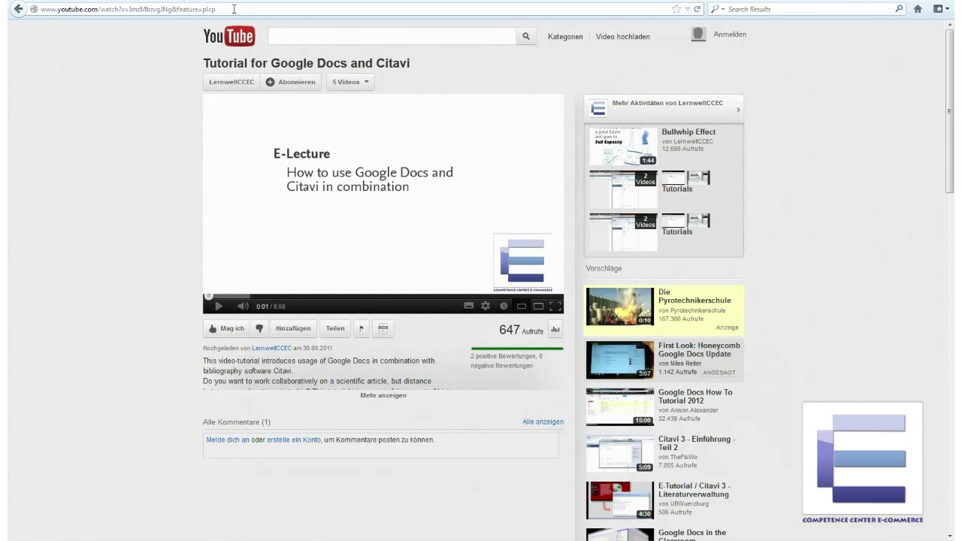
left_click(233, 9)
key("ctrl+c")
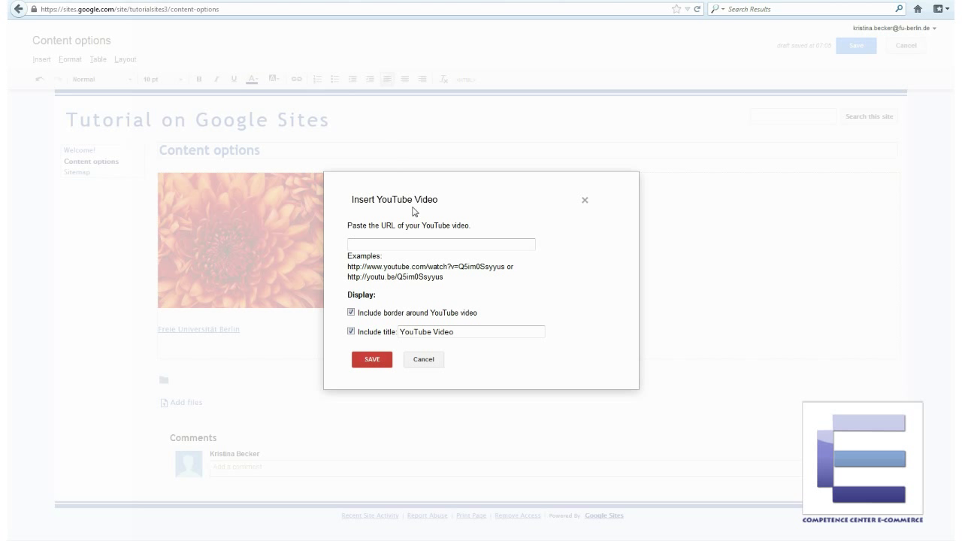
left_click(423, 248)
Step: Paste the video URL, title it 'Tutorial on Google Sites and Citavi', and insert it below the link
left_click(430, 247)
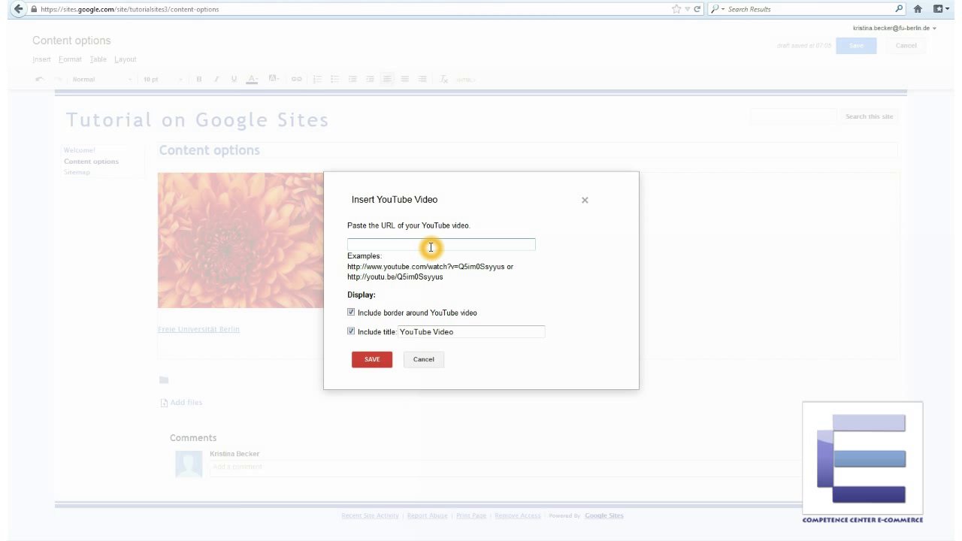
key("ctrl+v")
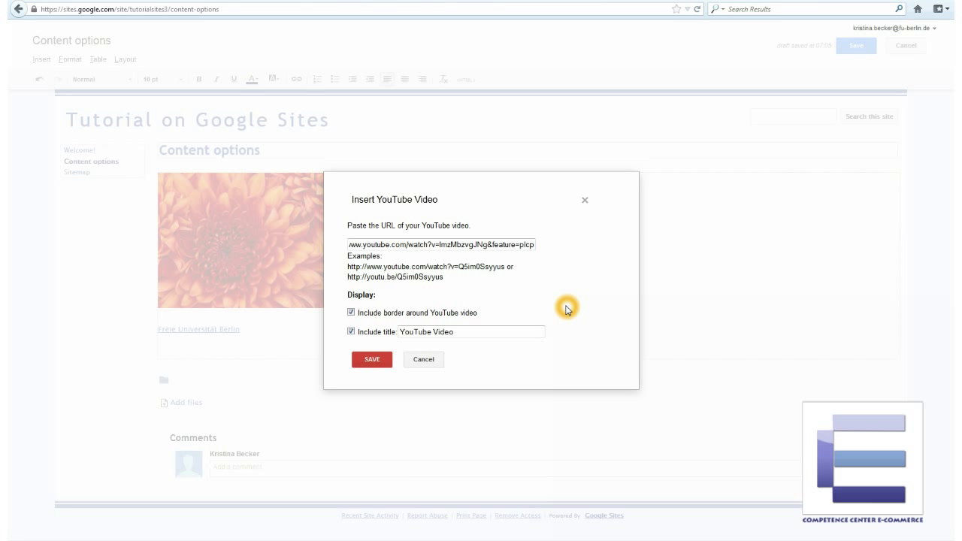
left_click(455, 332)
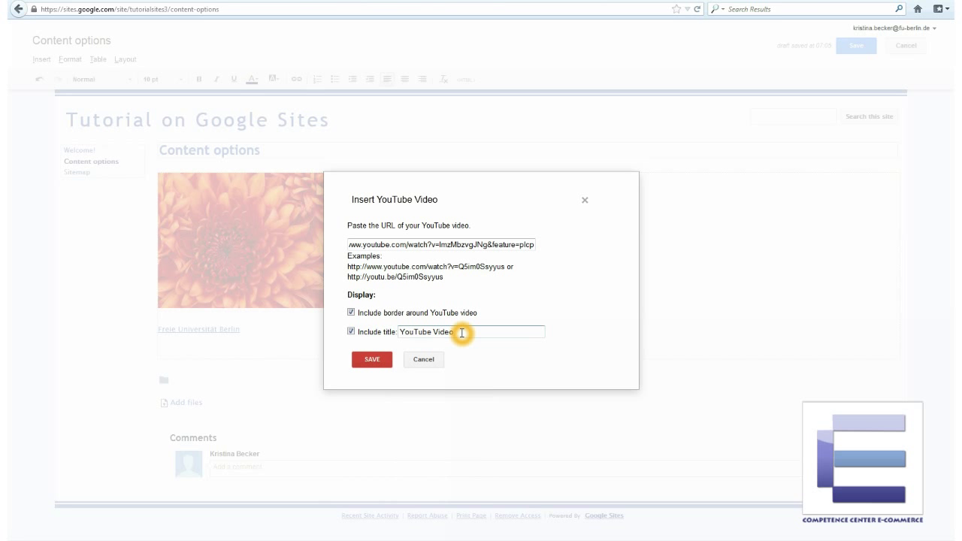
left_click_drag(456, 332, 398, 331)
left_click(562, 305)
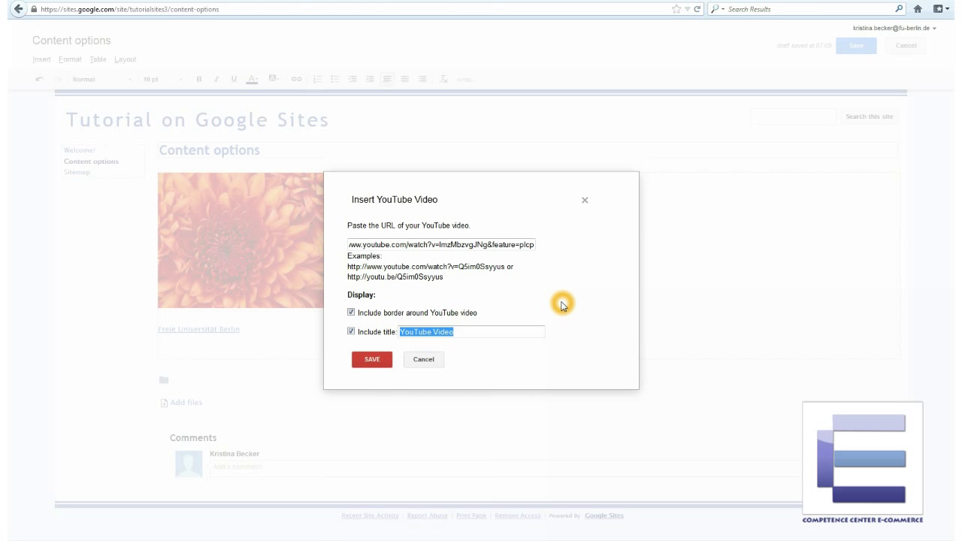
type("Tu")
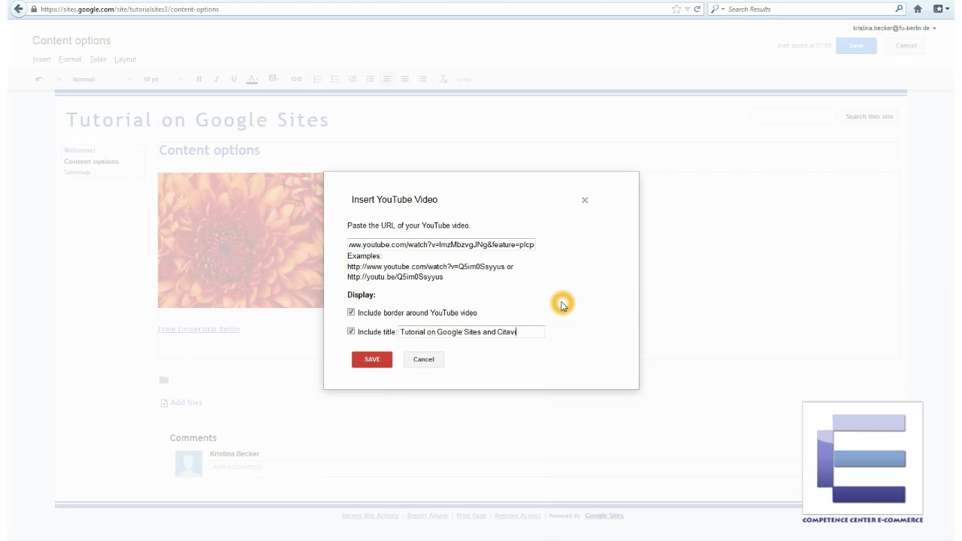
left_click(374, 363)
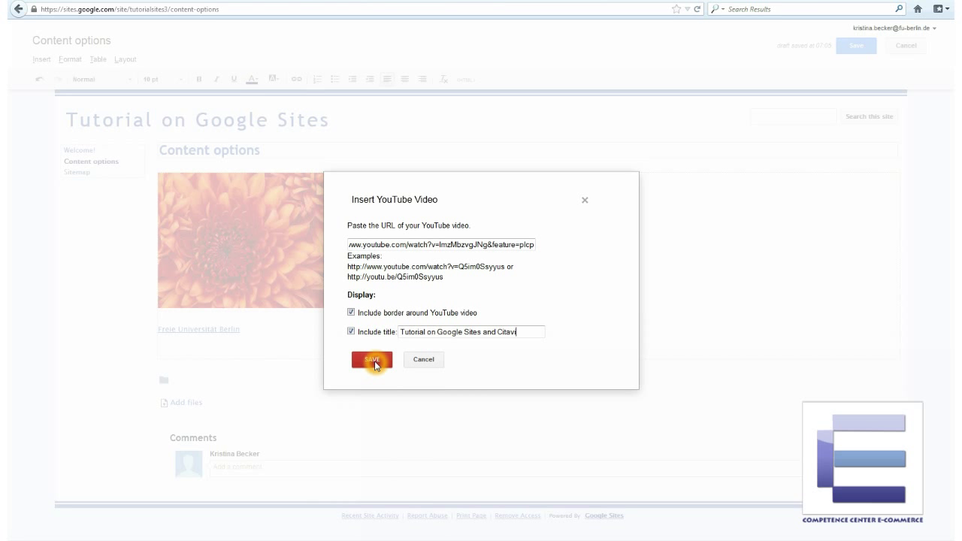
left_click(375, 364)
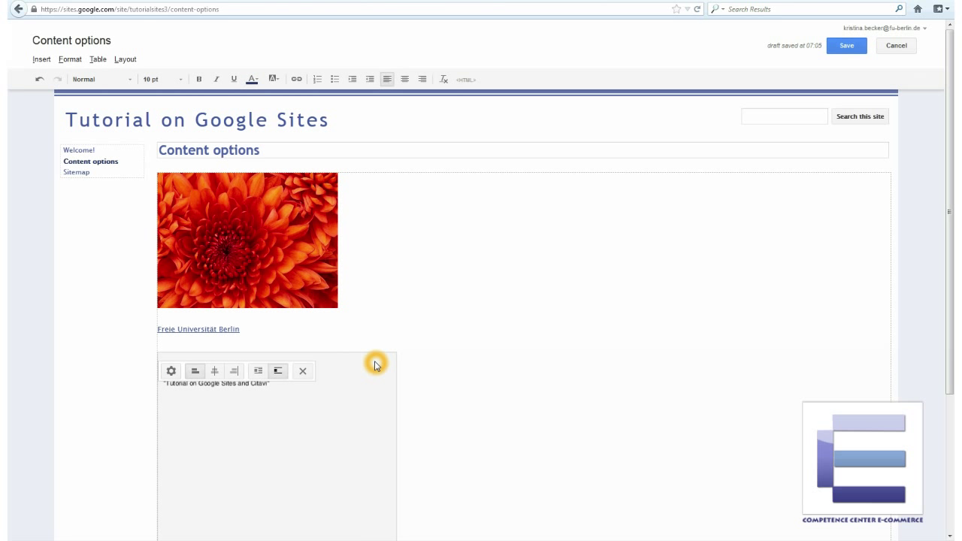
left_click(257, 472)
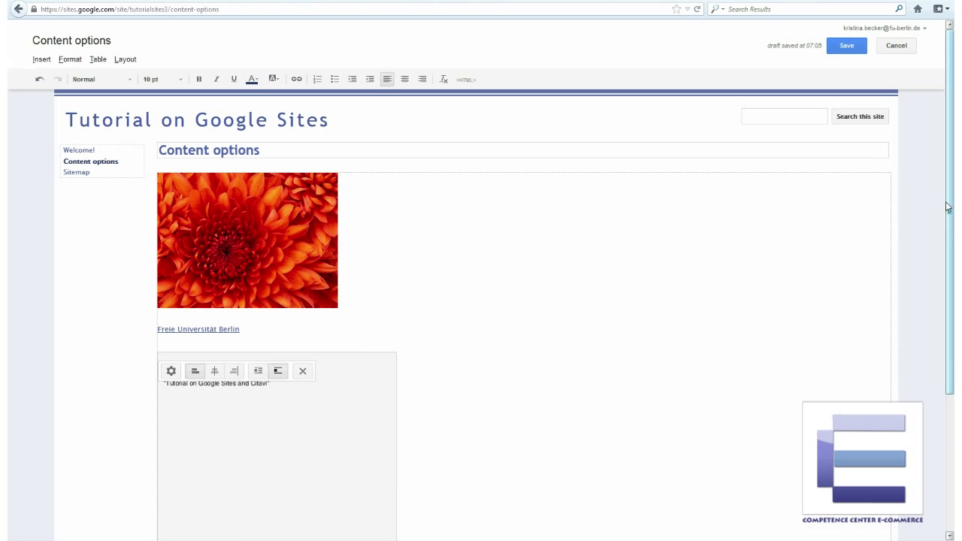
mouse_move(947, 207)
left_mouse_down()
mouse_move(946, 273)
mouse_move(949, 204)
left_mouse_up()
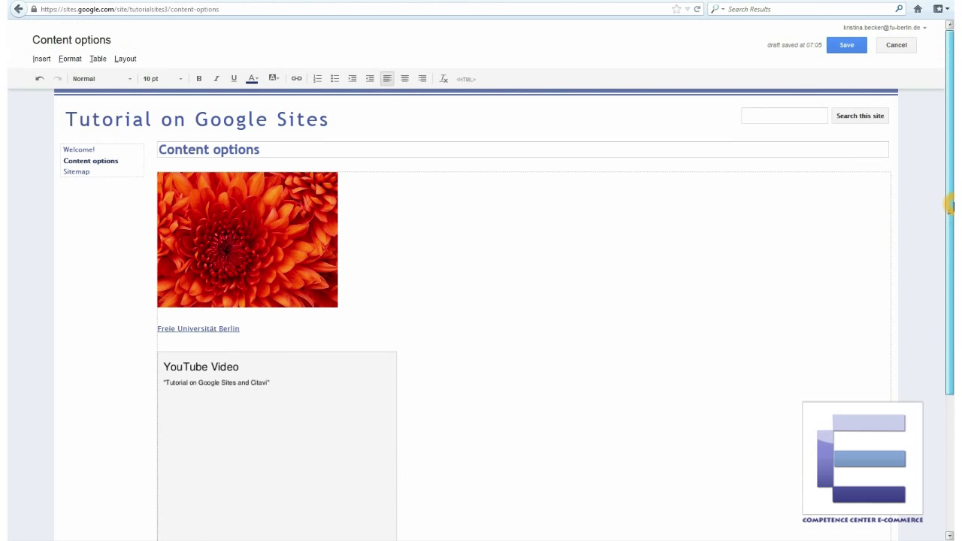
Step: Save the Content options page and test the Freie Universität Berlin link, then go back
left_click(850, 48)
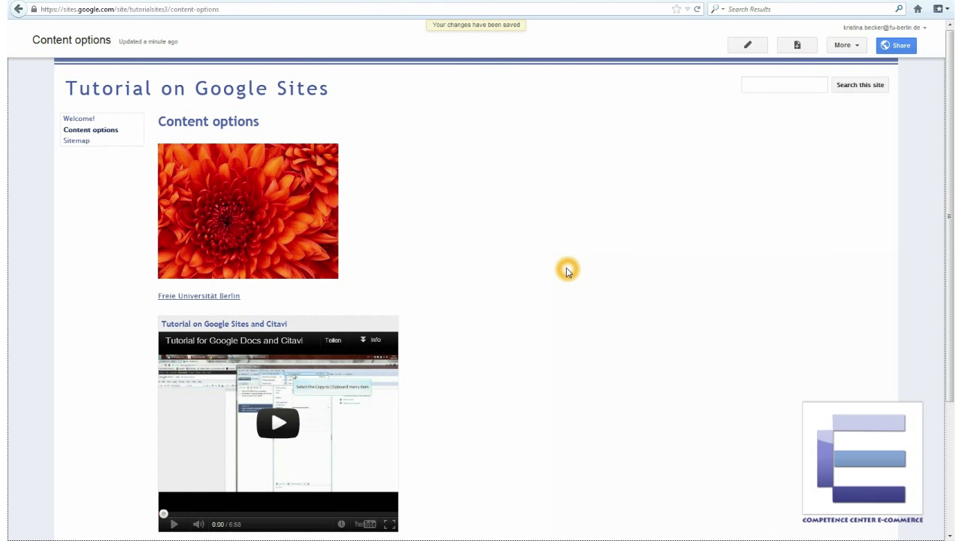
left_click(189, 295)
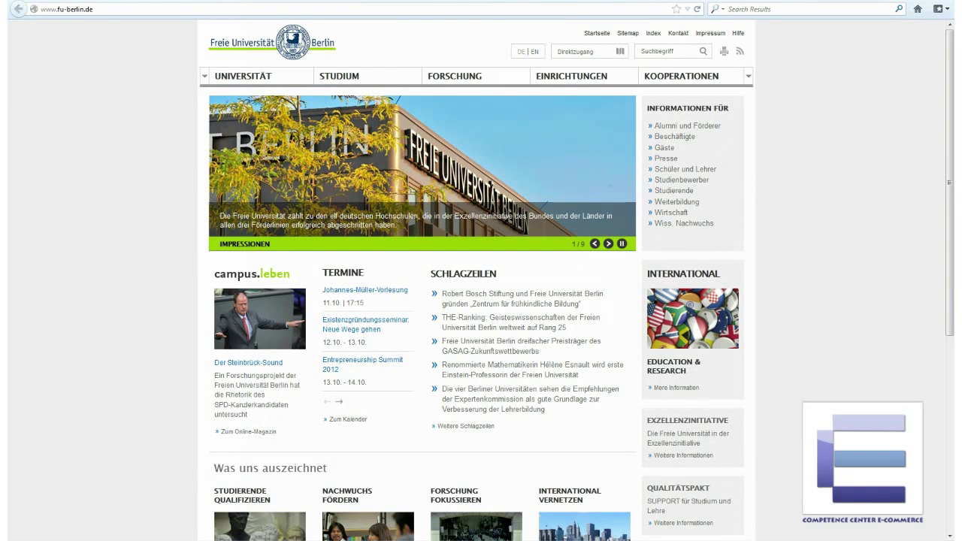
key("alt+Left")
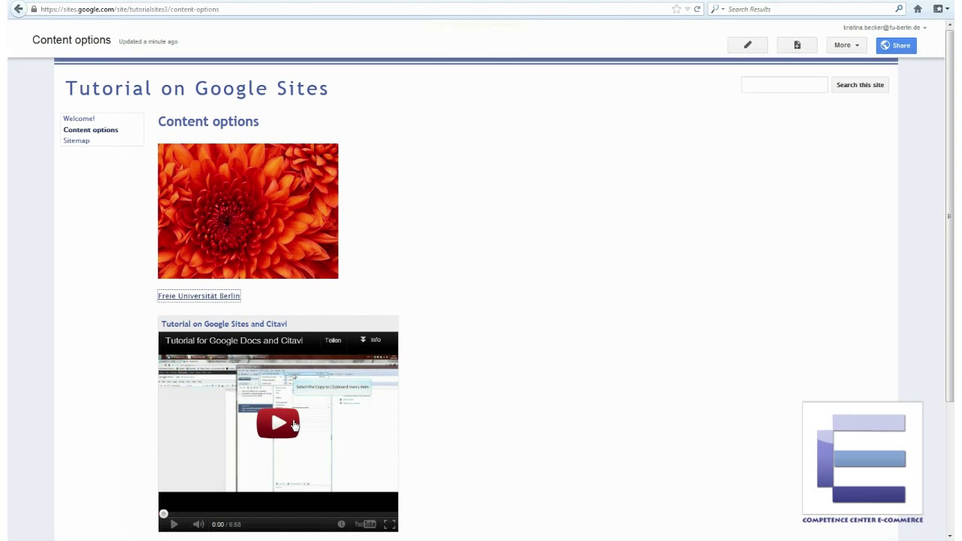
Step: Play the embedded YouTube video, then pause it
left_click(271, 427)
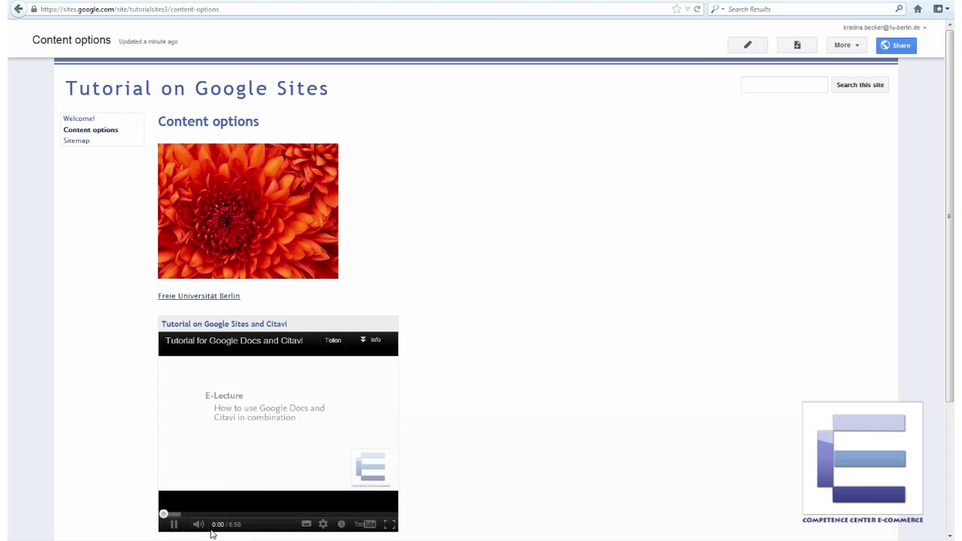
left_click(168, 525)
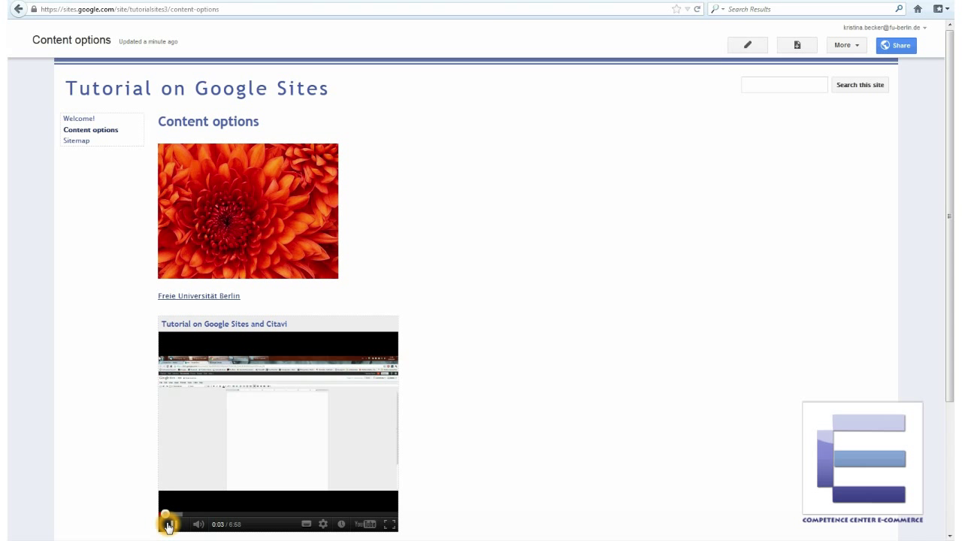
left_click(168, 524)
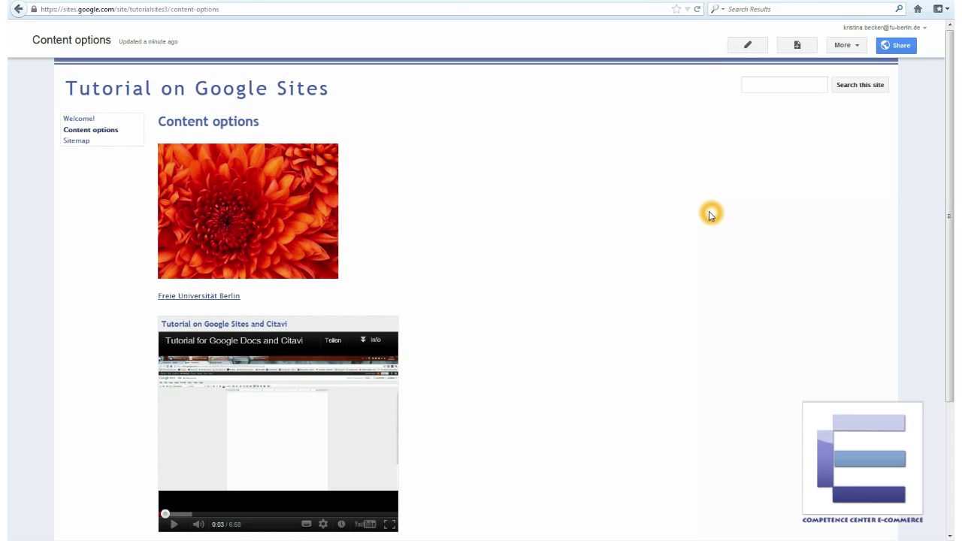
Step: Create a new page named 'Subpage example' placed under Content options
left_click(797, 48)
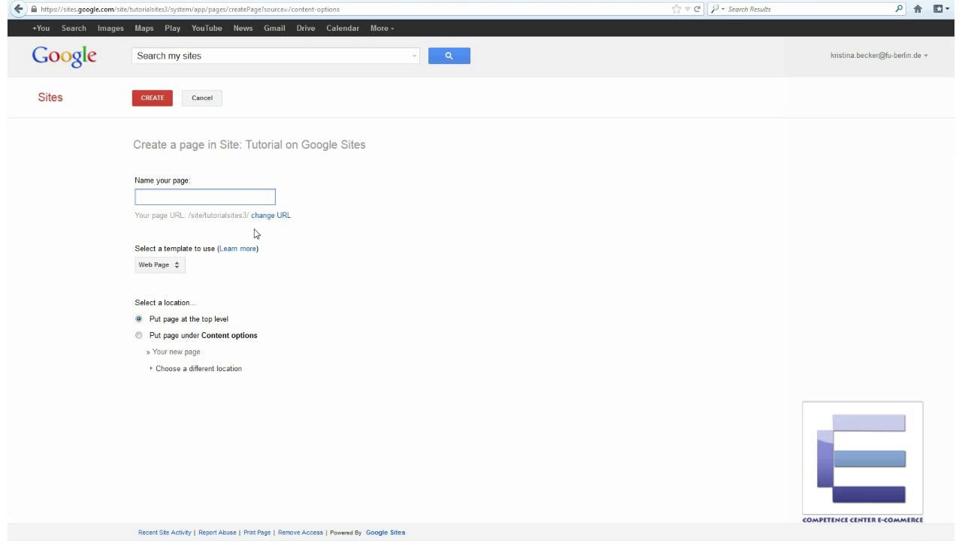
type("Subp")
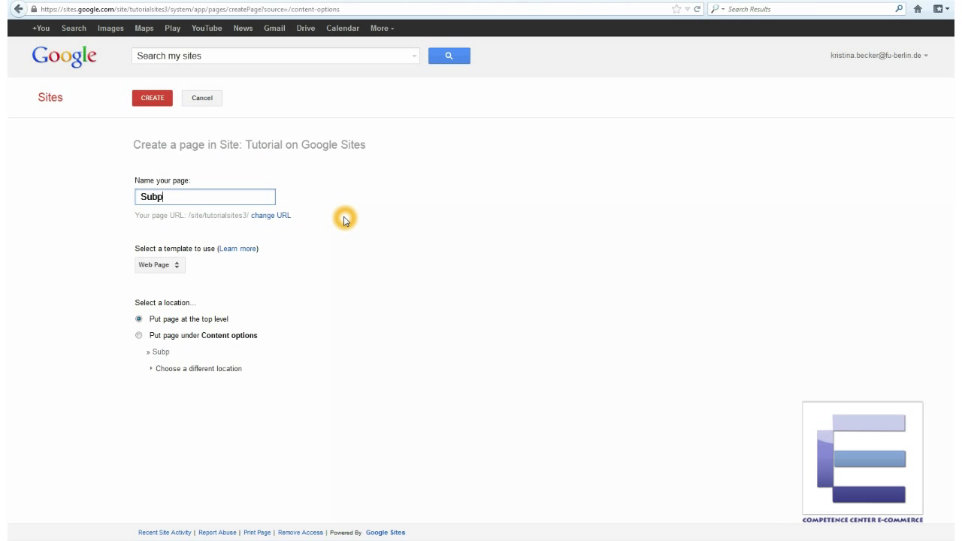
type("age example")
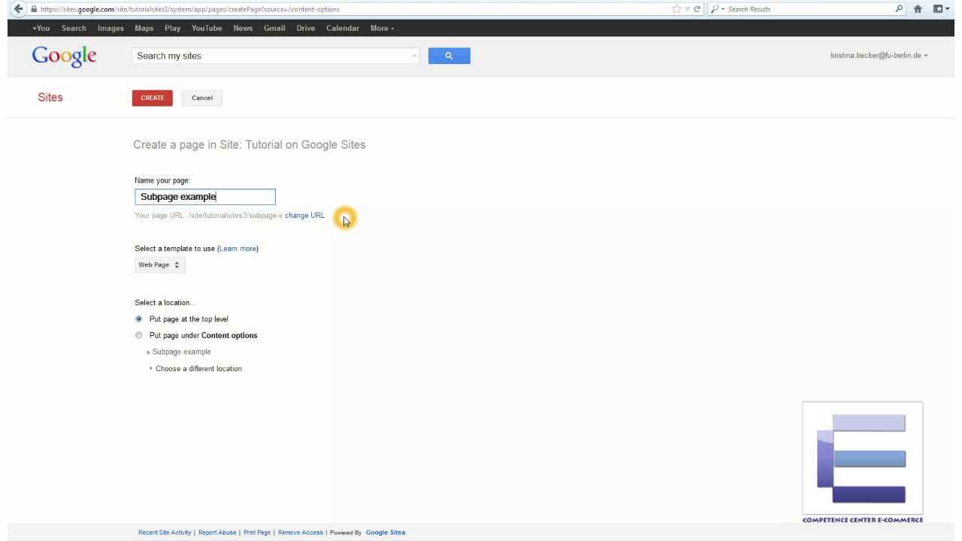
left_click(140, 337)
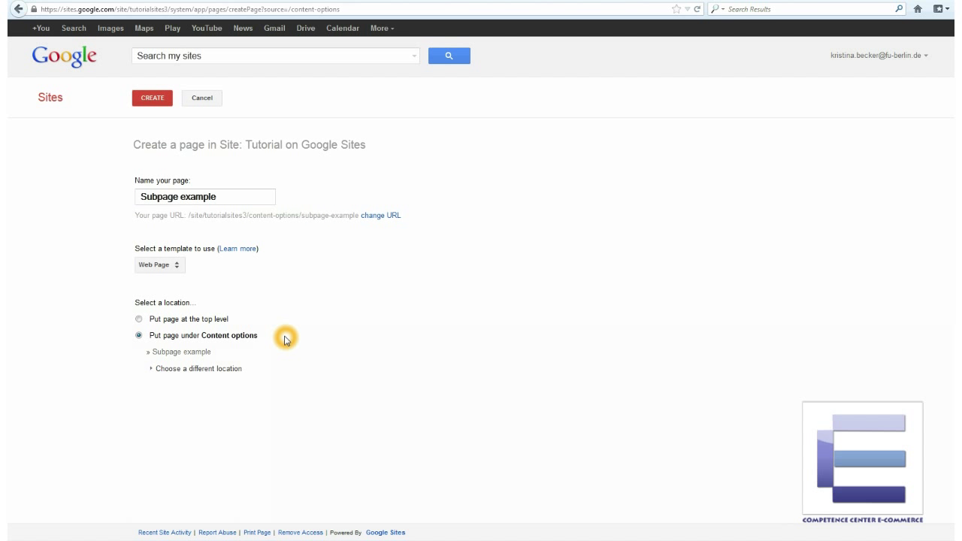
left_click(166, 104)
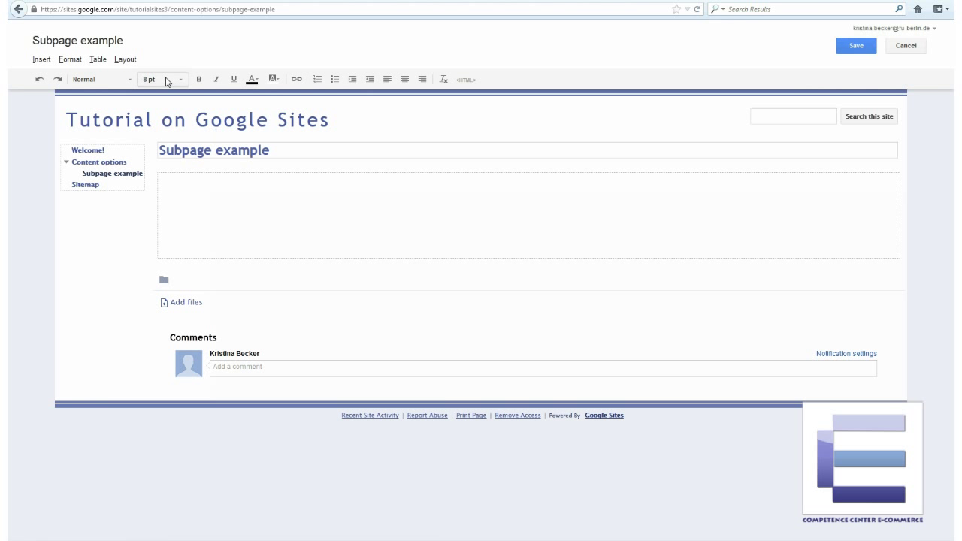
left_click(132, 63)
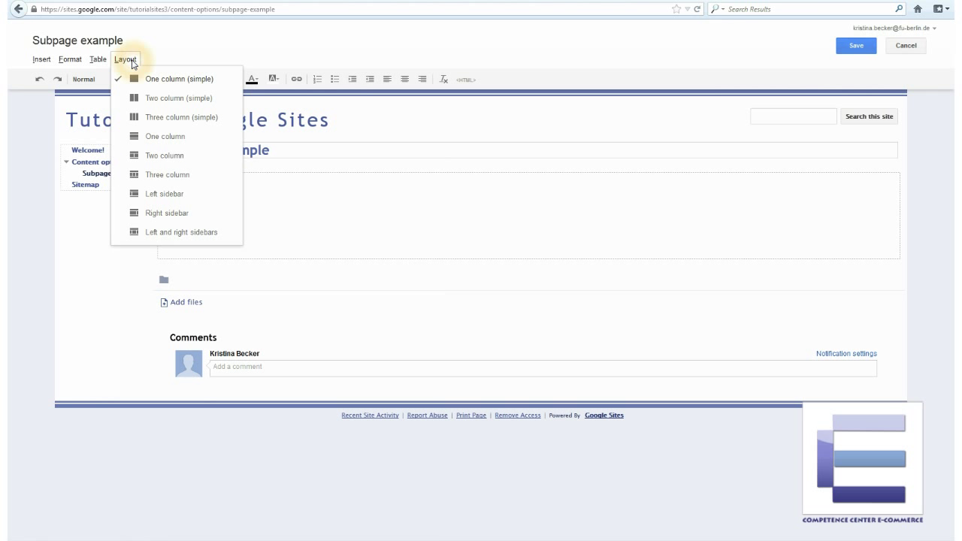
Step: Apply the Two column layout to Subpage example and save the page
left_click(174, 155)
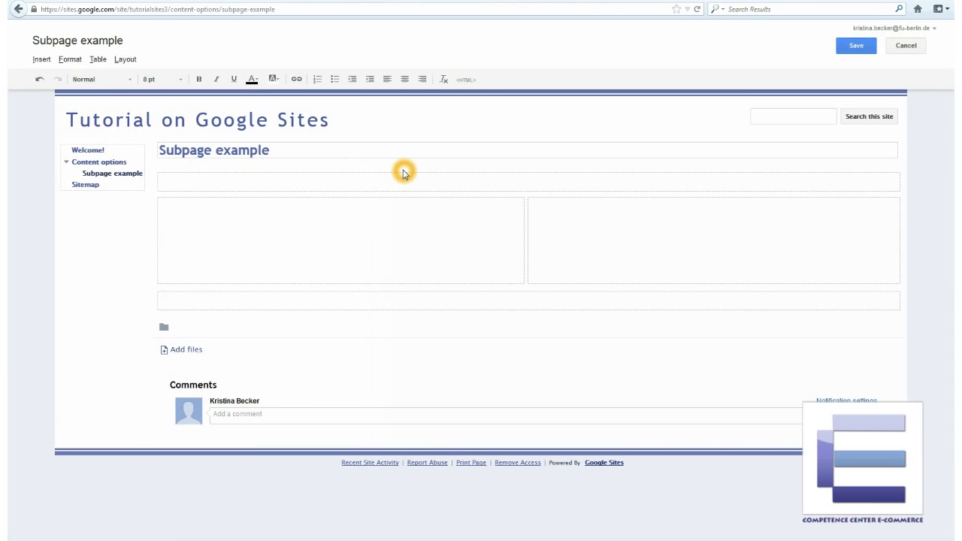
left_click(856, 45)
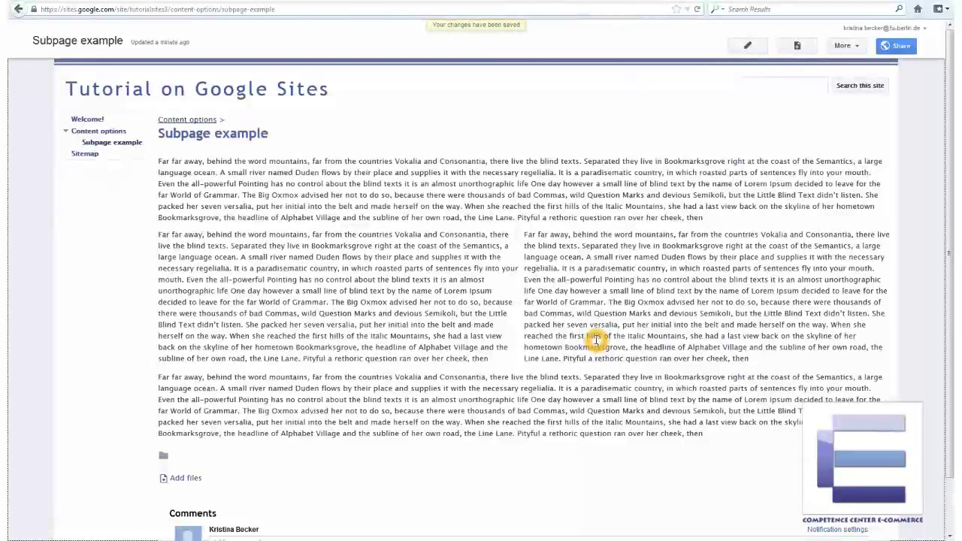
double_click(592, 336)
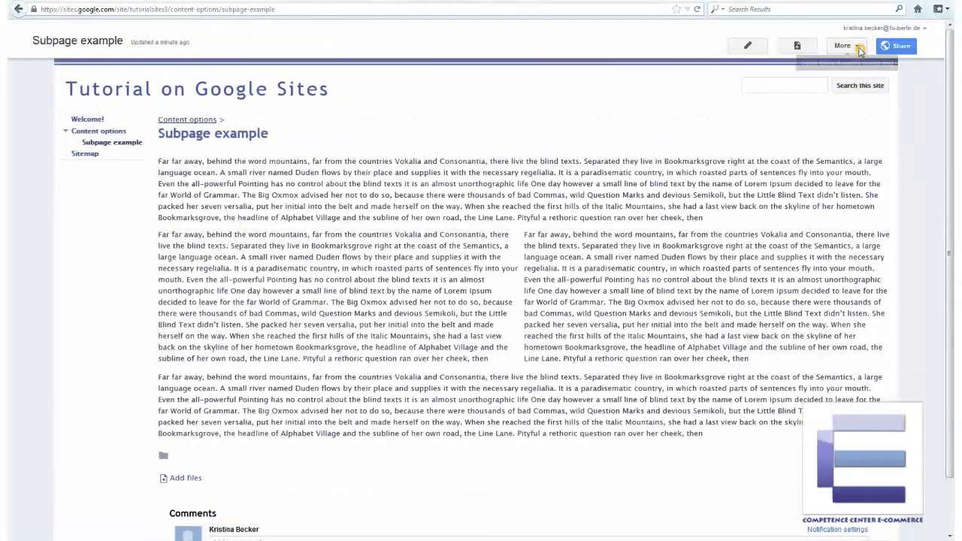
Step: Turn off Allow attachments and Allow comments in Subpage example's page settings, then resume editing
left_click(847, 48)
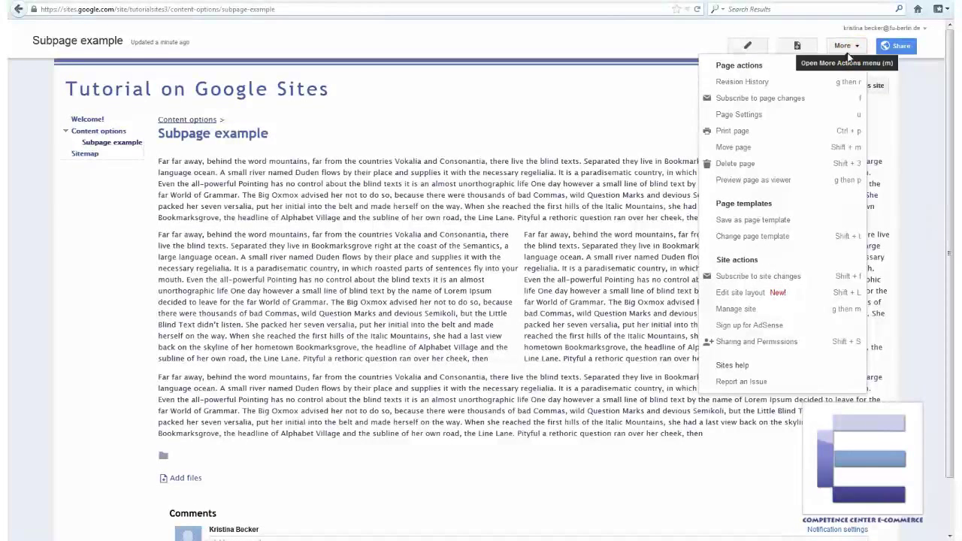
left_click(810, 117)
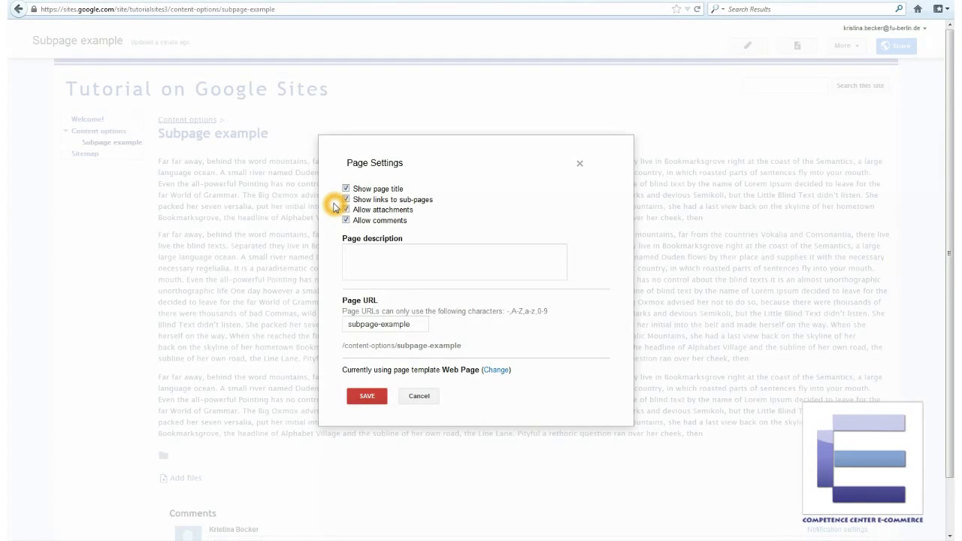
left_click(347, 221)
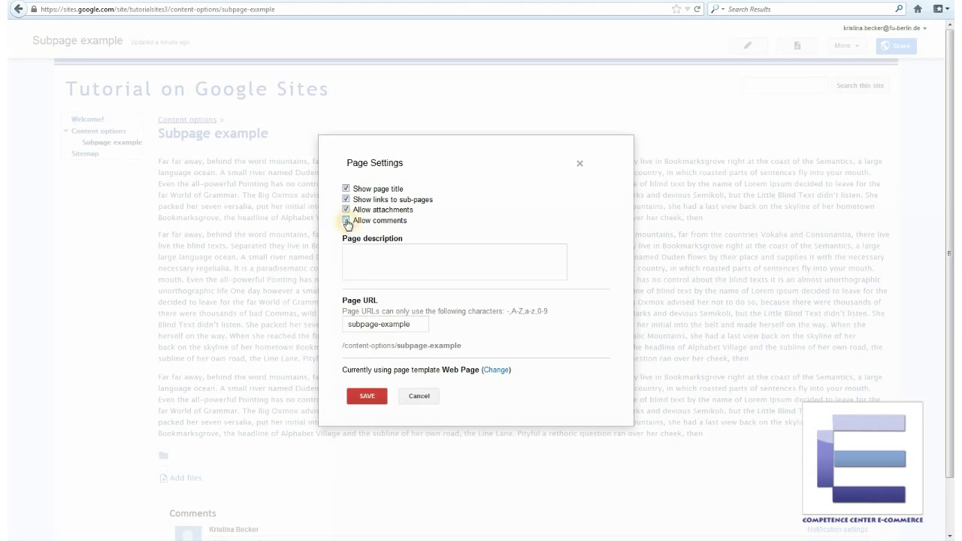
left_click(346, 210)
left_click(368, 399)
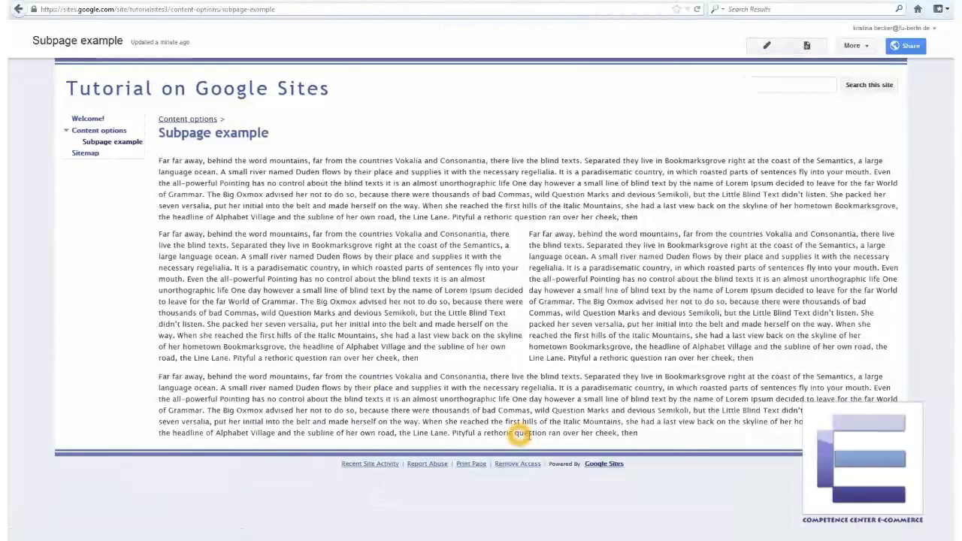
left_click(774, 49)
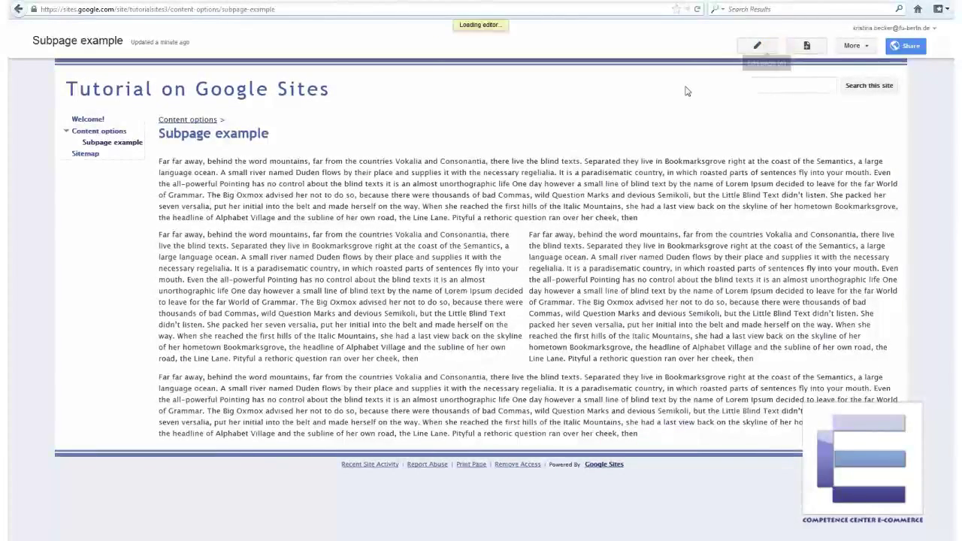
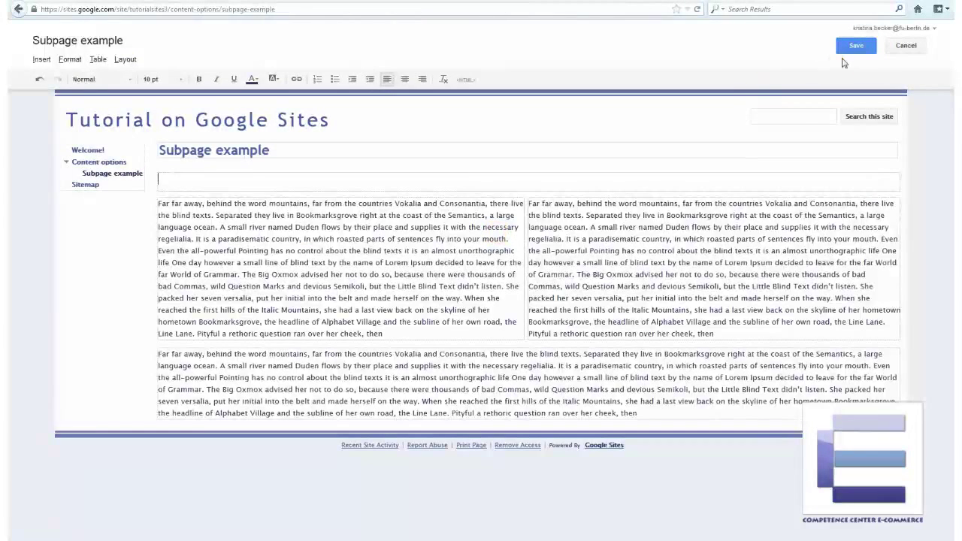
Step: Save the Subpage example edits with the top full-width paragraph removed
left_click(854, 46)
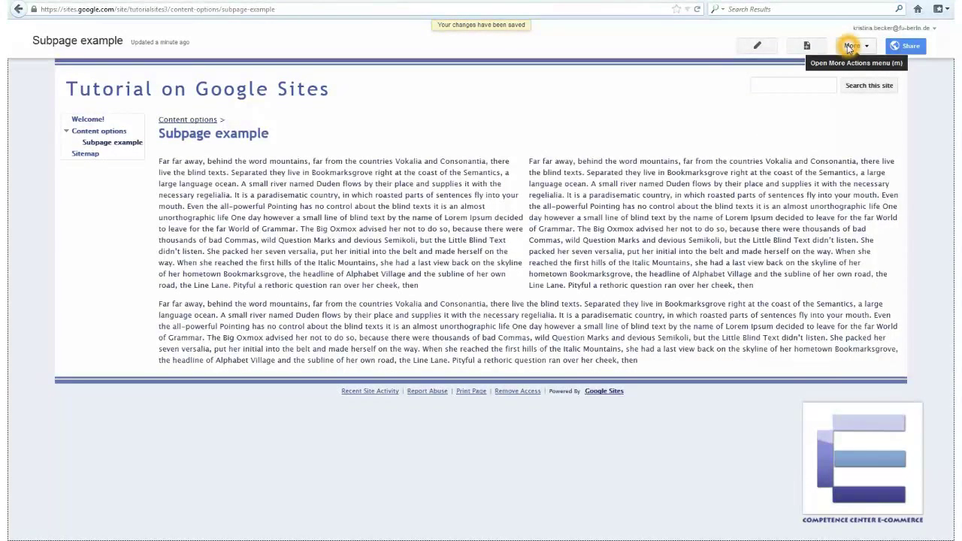
Step: Revert the Subpage example page to Version 2 from its revision history
left_click(851, 47)
left_click(853, 48)
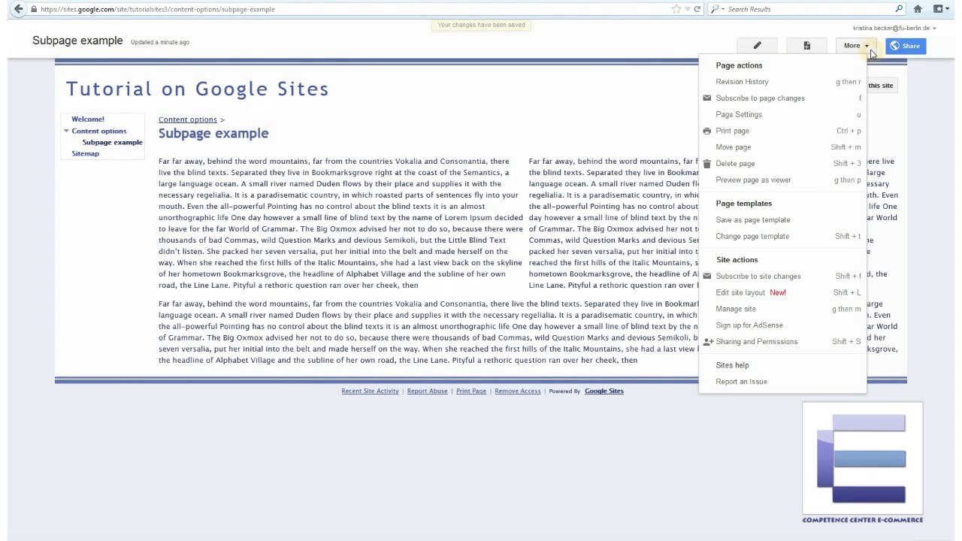
left_click(826, 86)
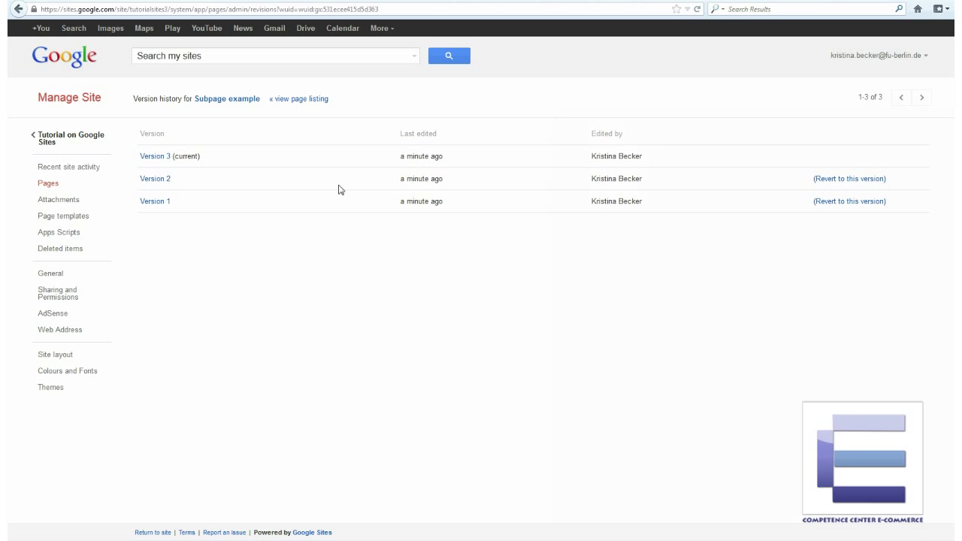
left_click(162, 184)
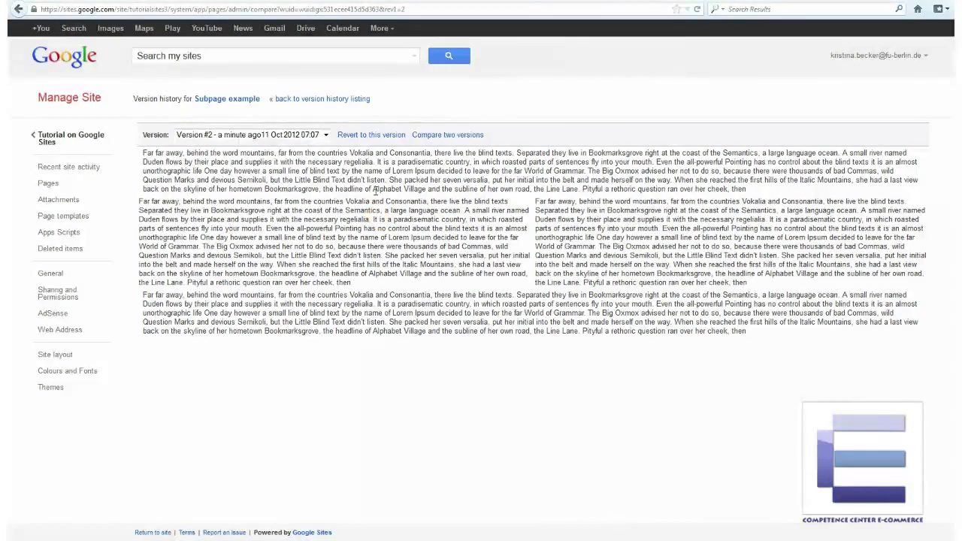
left_click(369, 140)
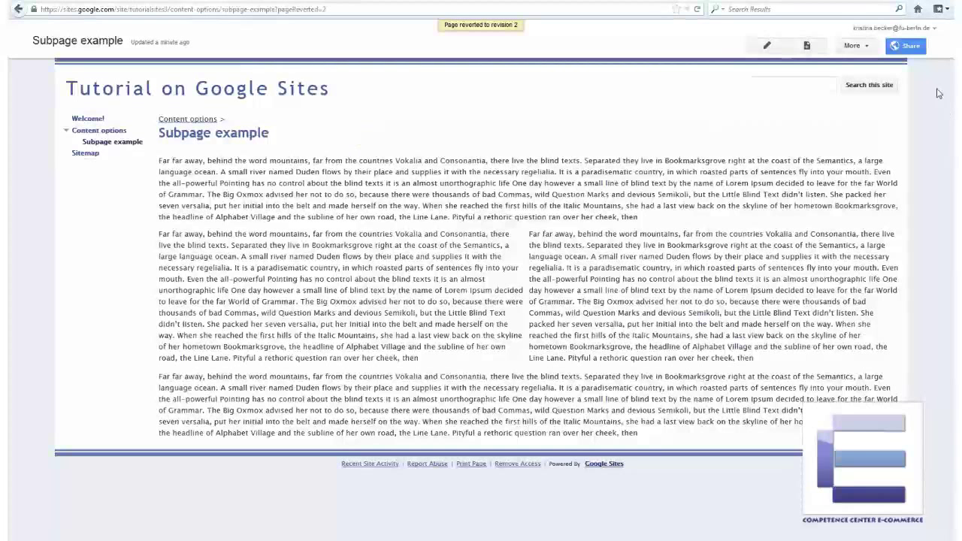
left_click(914, 47)
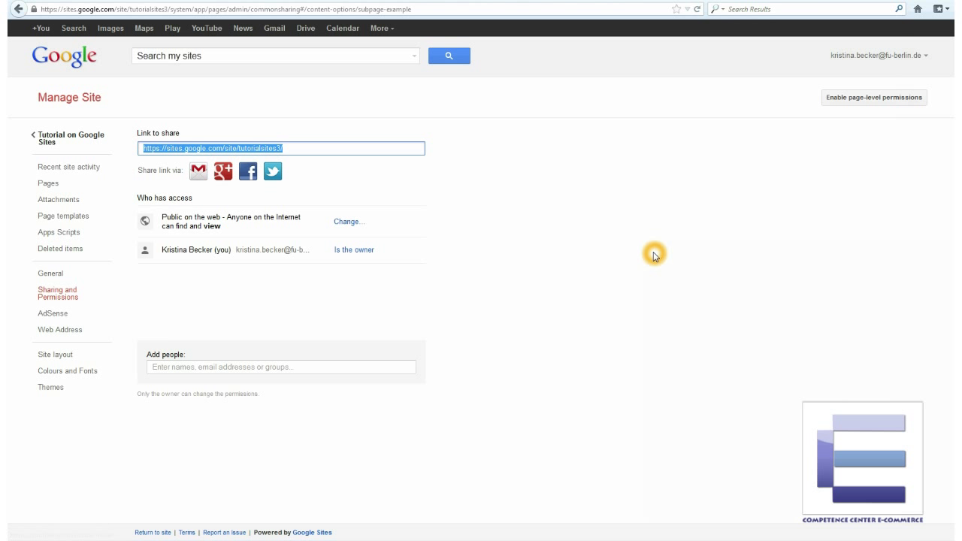
Step: Change the site visibility to 'Anyone with the link' and save it
left_click(357, 228)
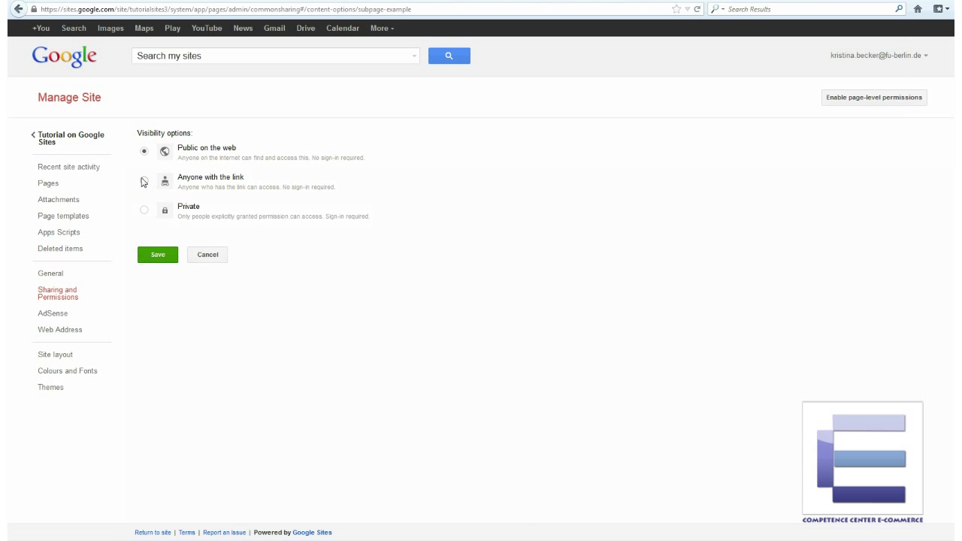
left_click(143, 182)
left_click(157, 256)
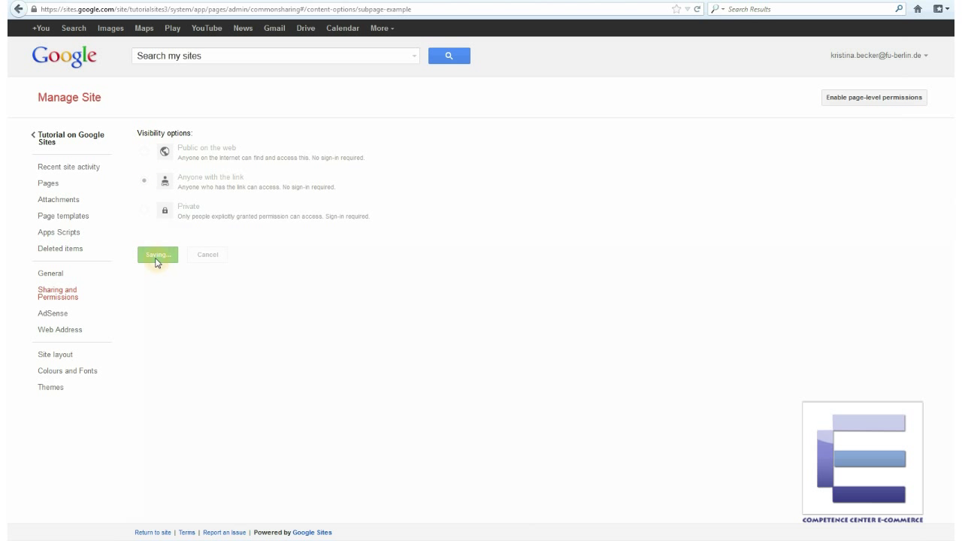
left_click(463, 318)
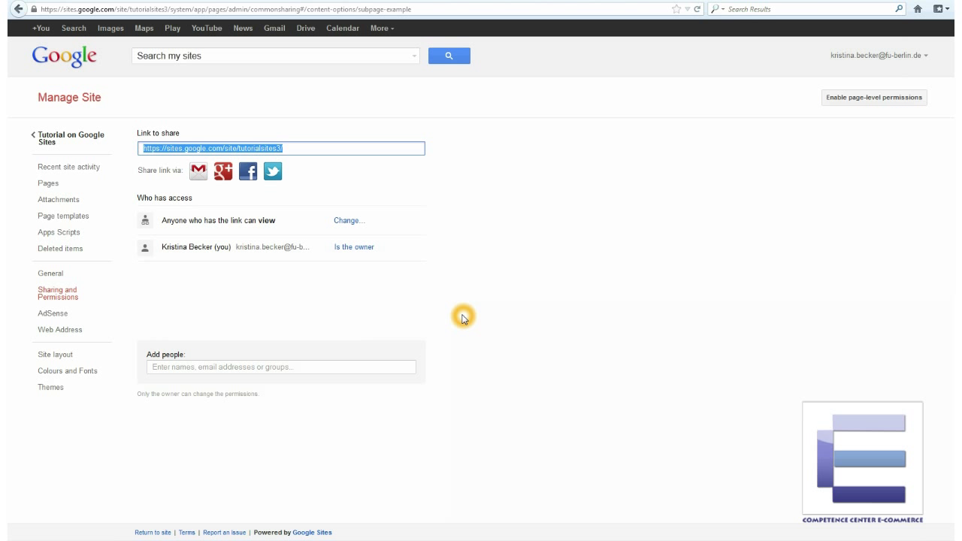
Step: Check the Add people field's options, then return to the 'Tutorial on Google Sites' home page
left_click(241, 365)
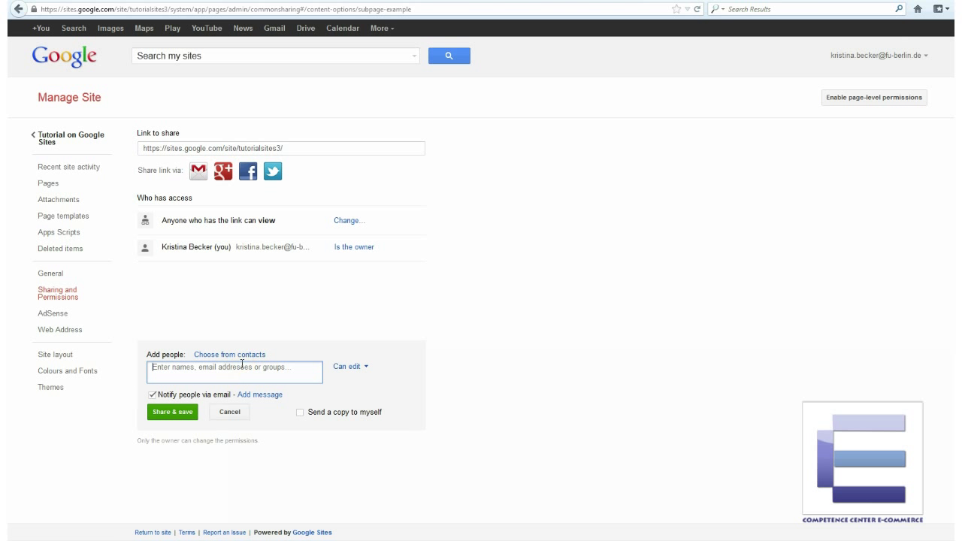
left_click(390, 327)
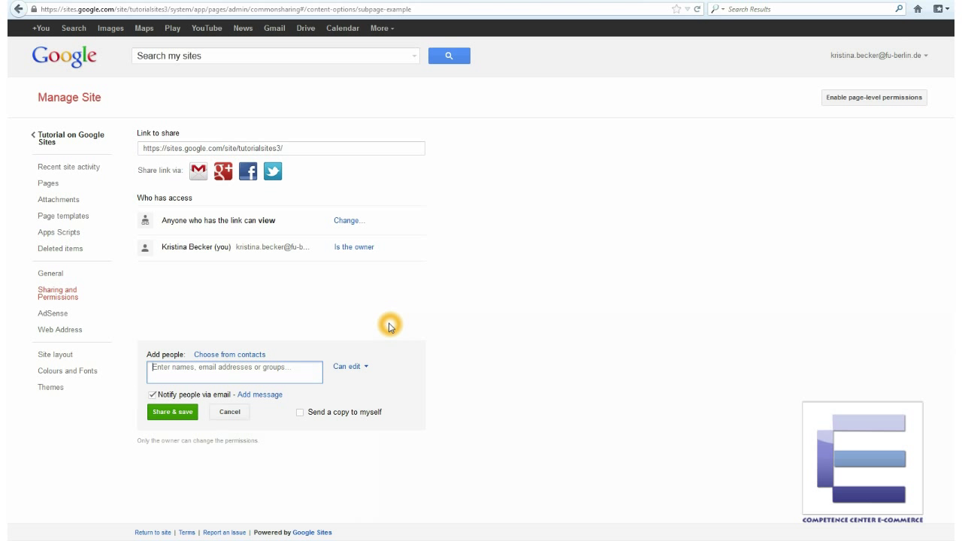
left_click(213, 371)
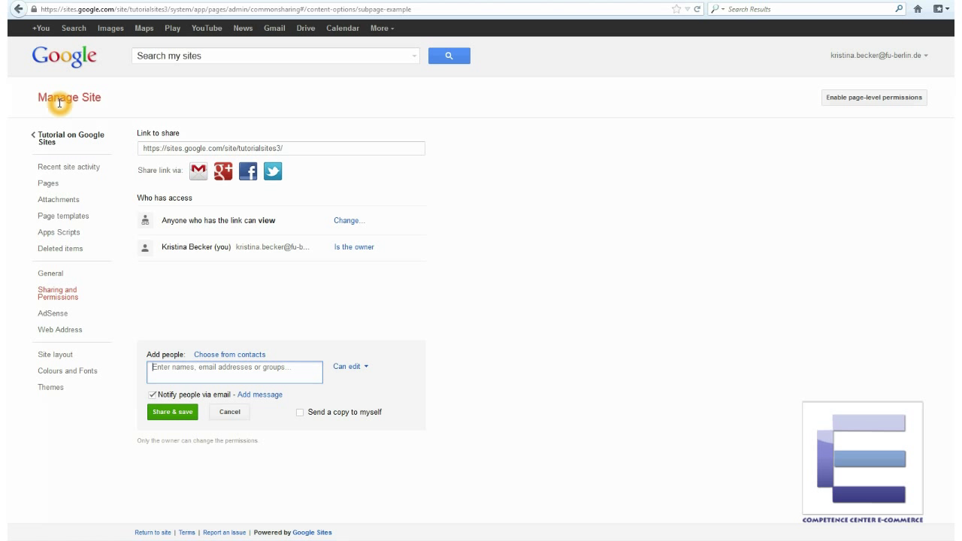
left_click(43, 143)
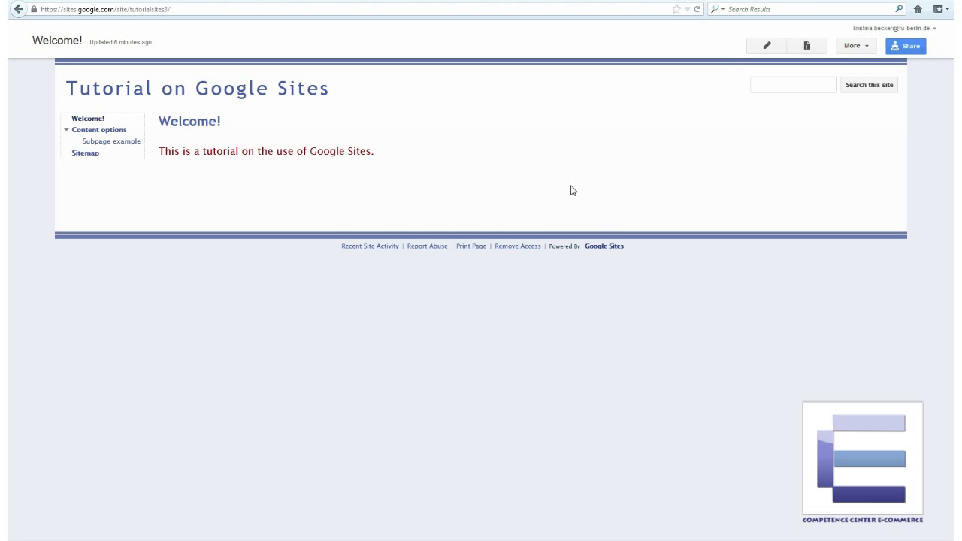
left_click(624, 197)
left_click(866, 46)
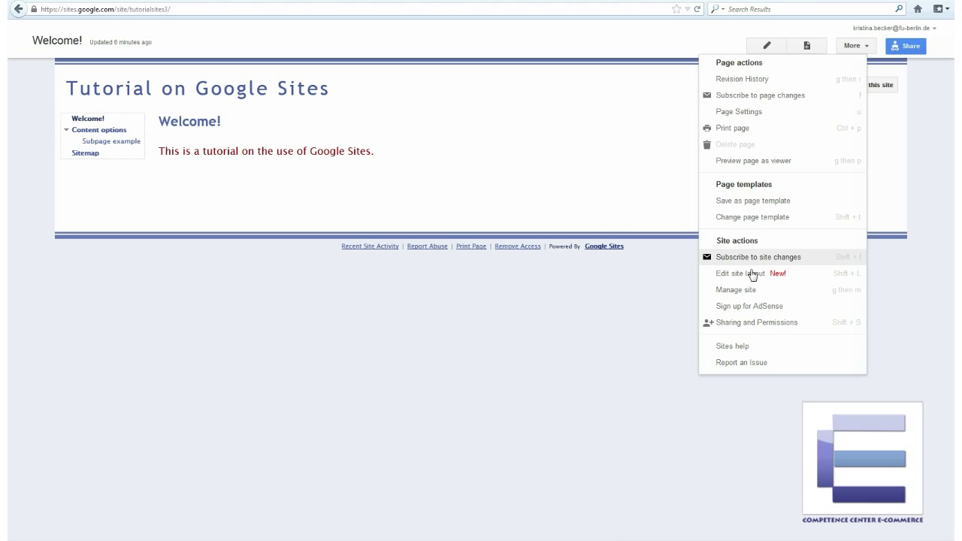
left_click(579, 160)
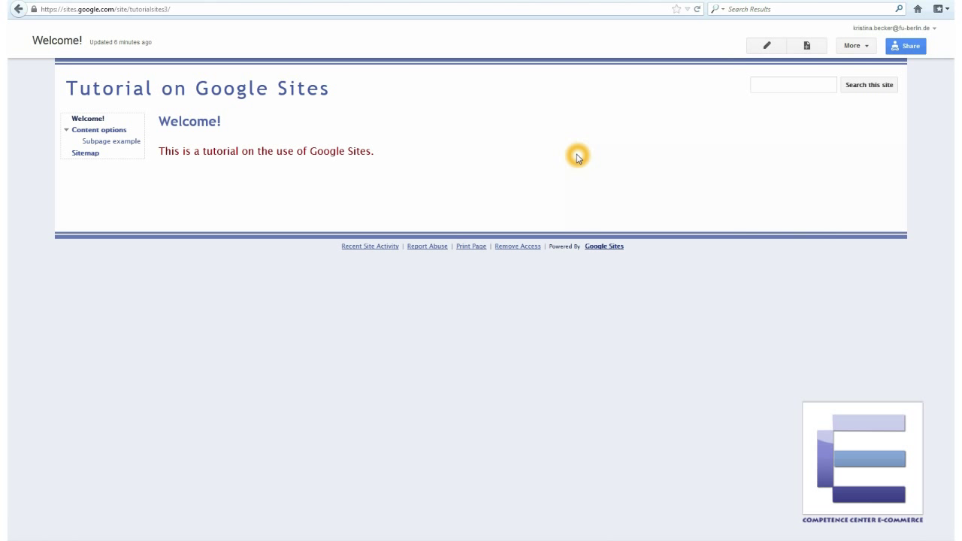